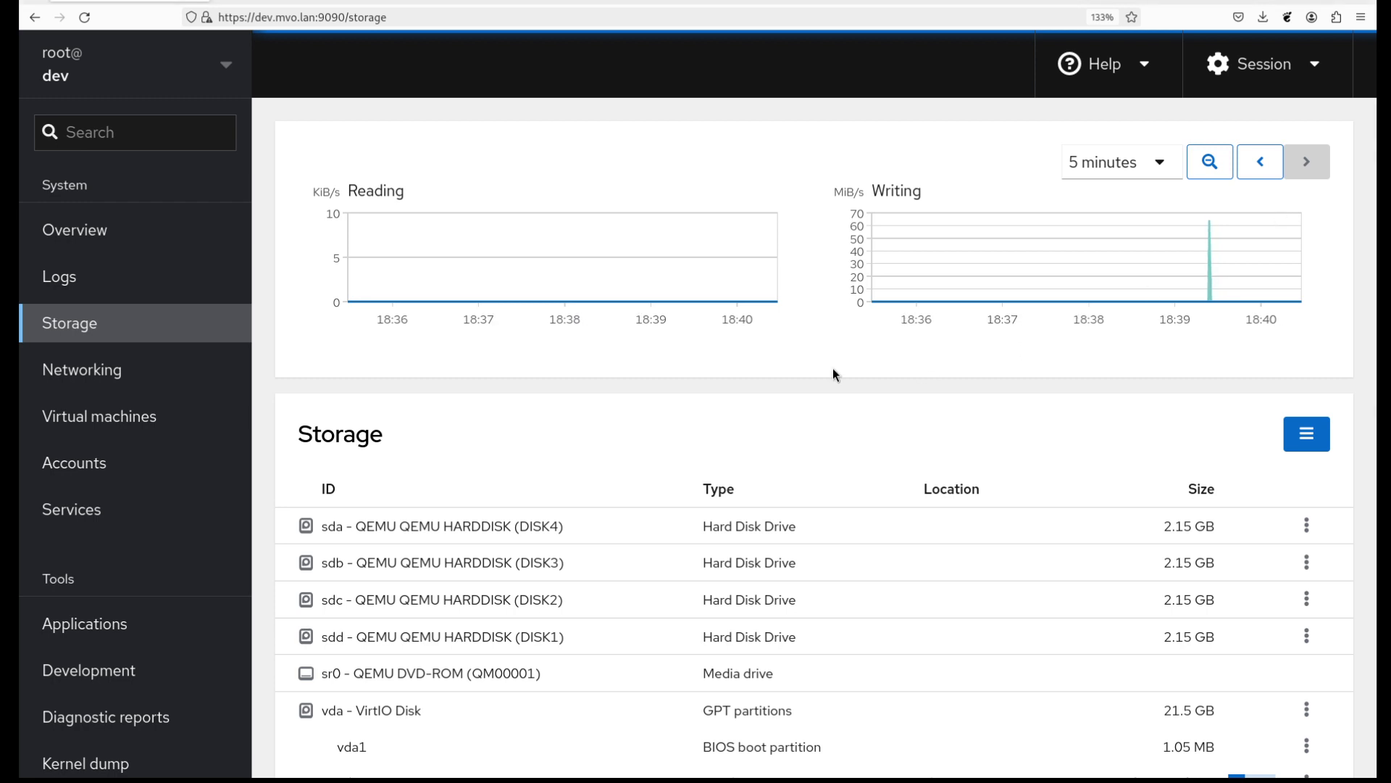
# Step: Create a GPT partition table on the sda hard disk (DISK4), compatible with modern systems and disks over 2 TB
pyautogui.scroll(-2, 833, 368)
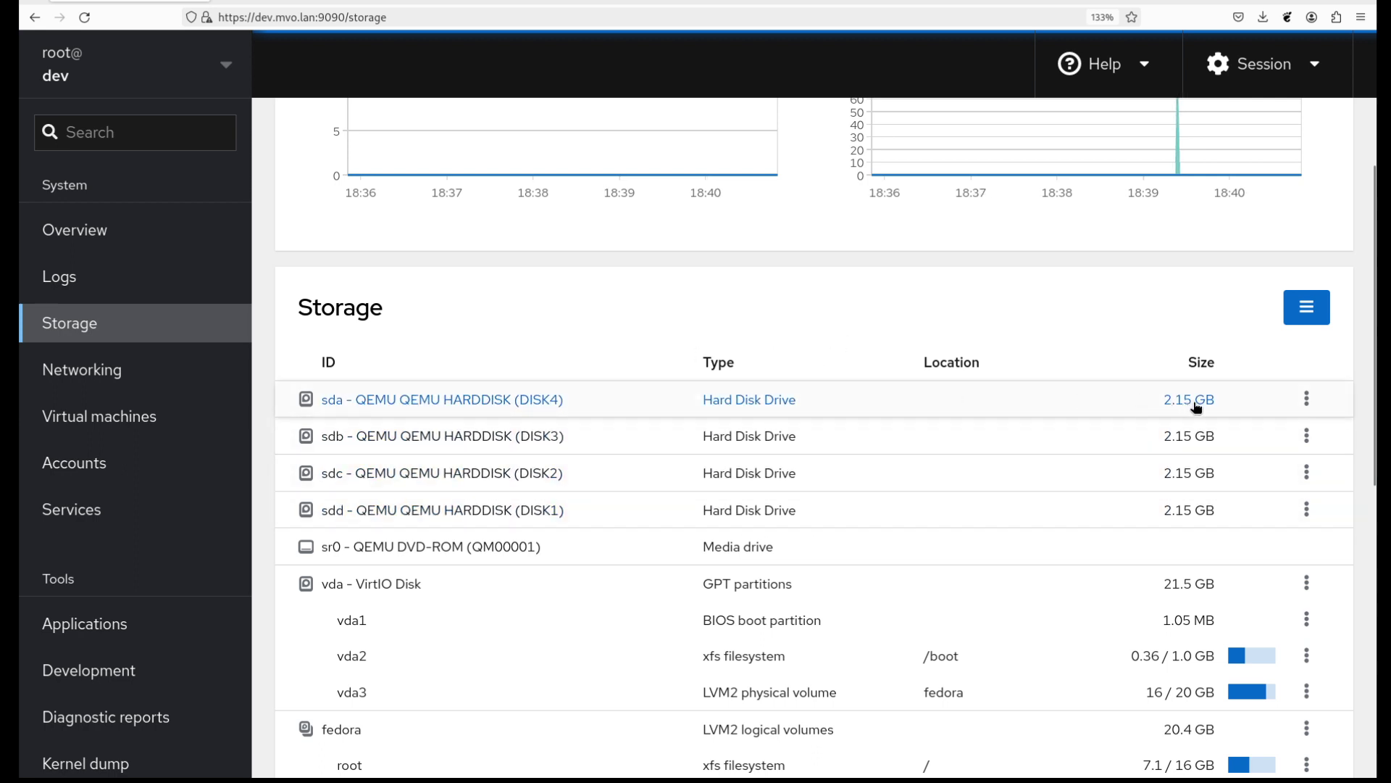
pyautogui.click(1306, 398)
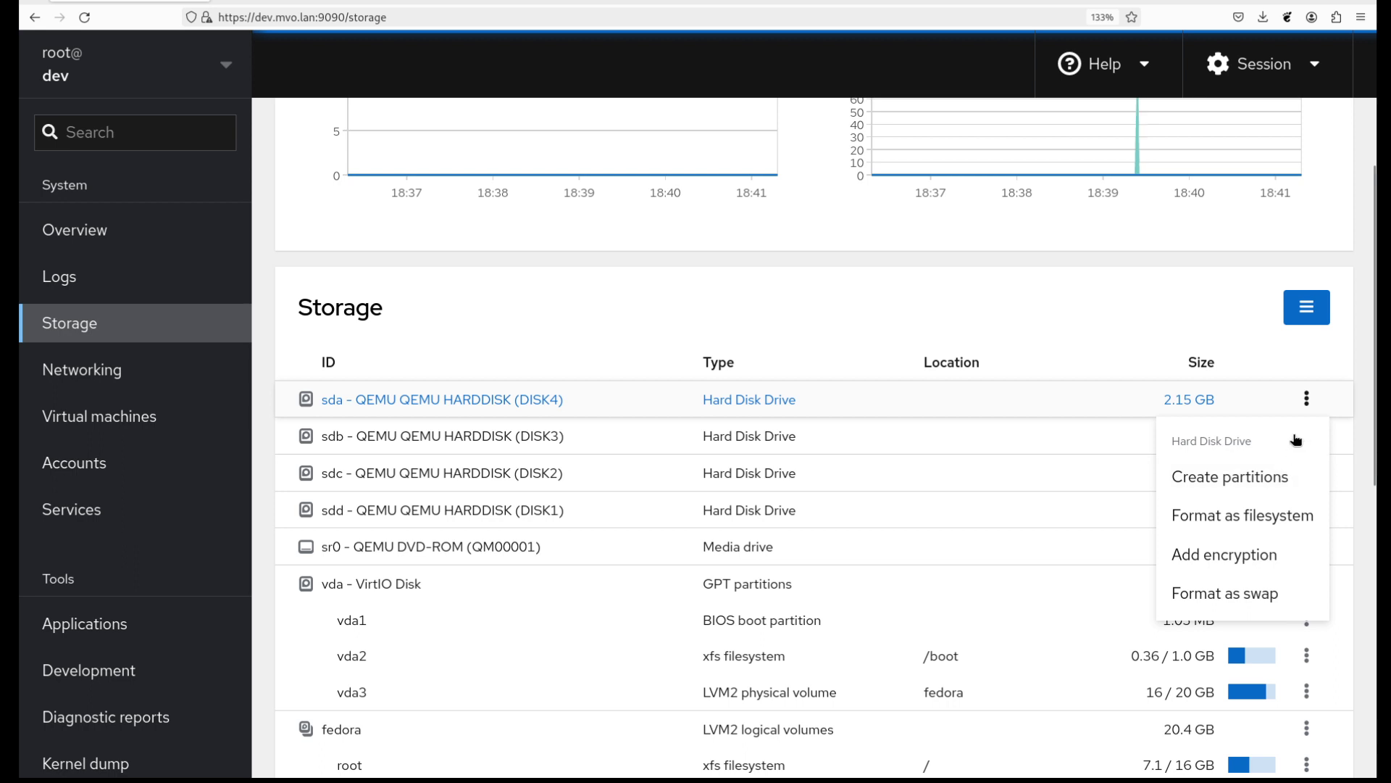
pyautogui.click(1269, 486)
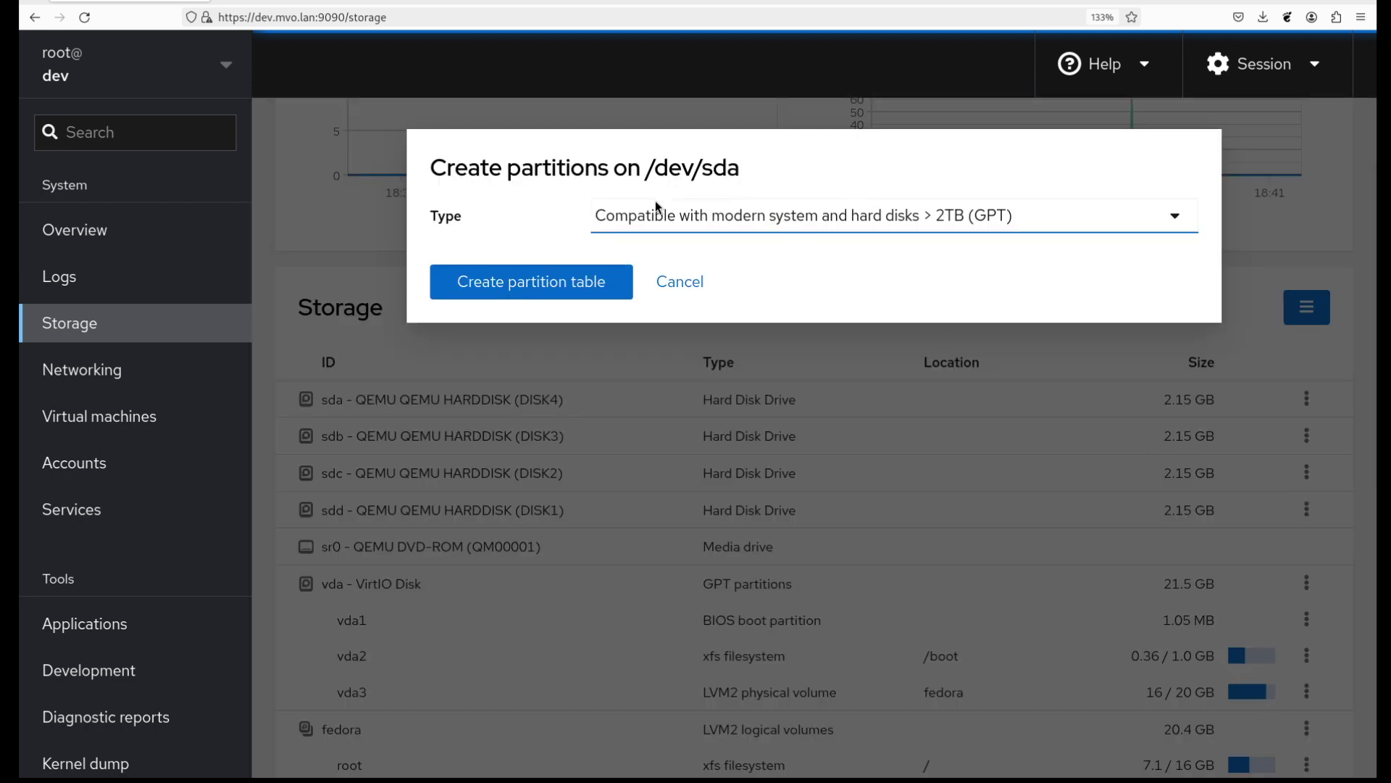
pyautogui.click(489, 273)
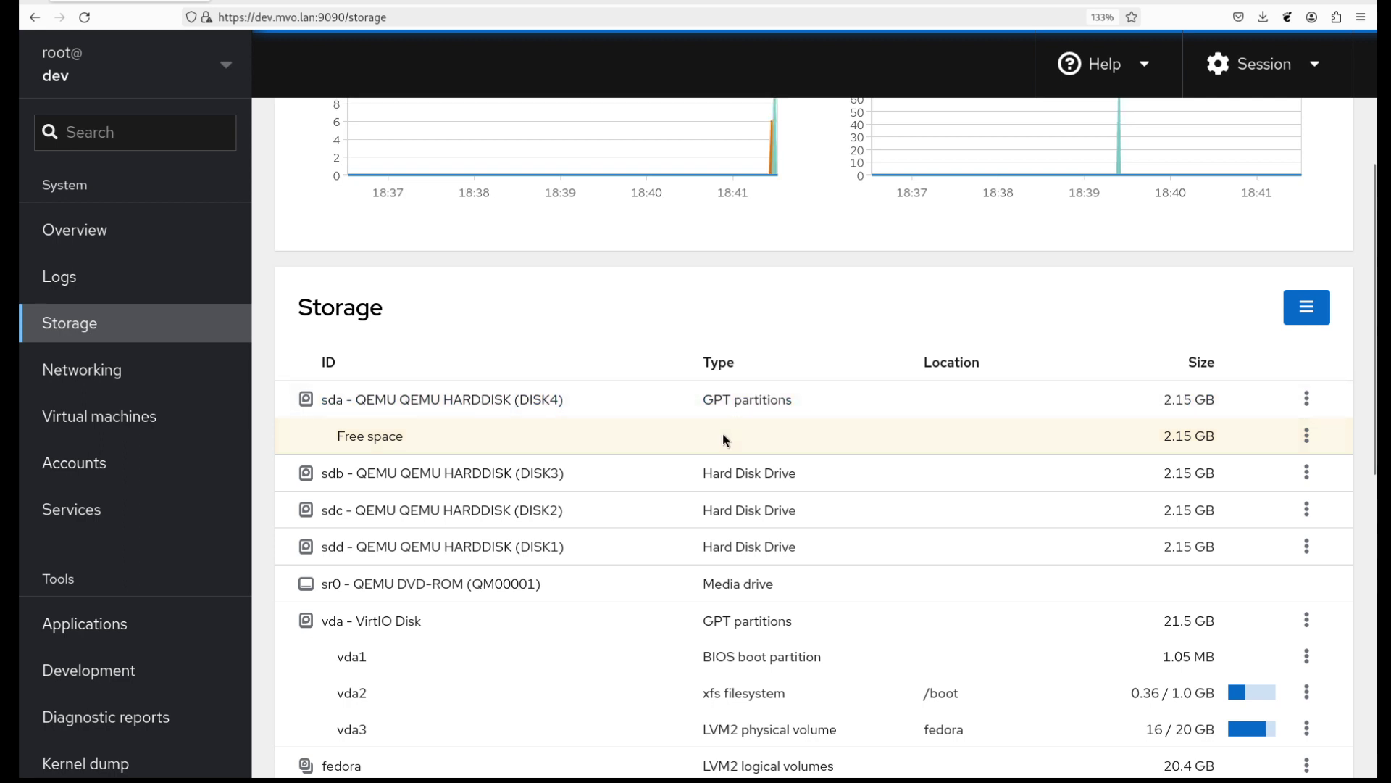
# Step: Create a 743 MB partition of type Empty in the free space of the sda disk
pyautogui.click(545, 401)
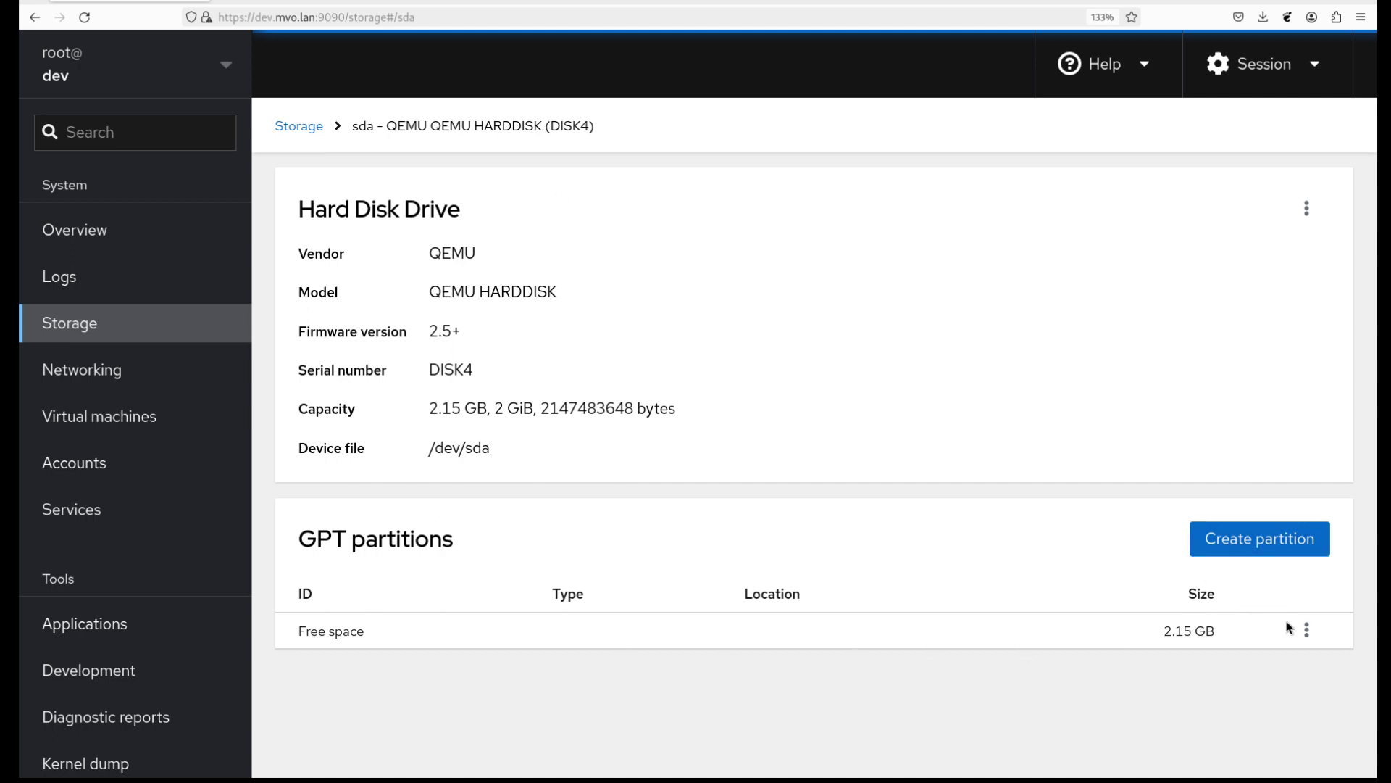
pyautogui.click(1307, 630)
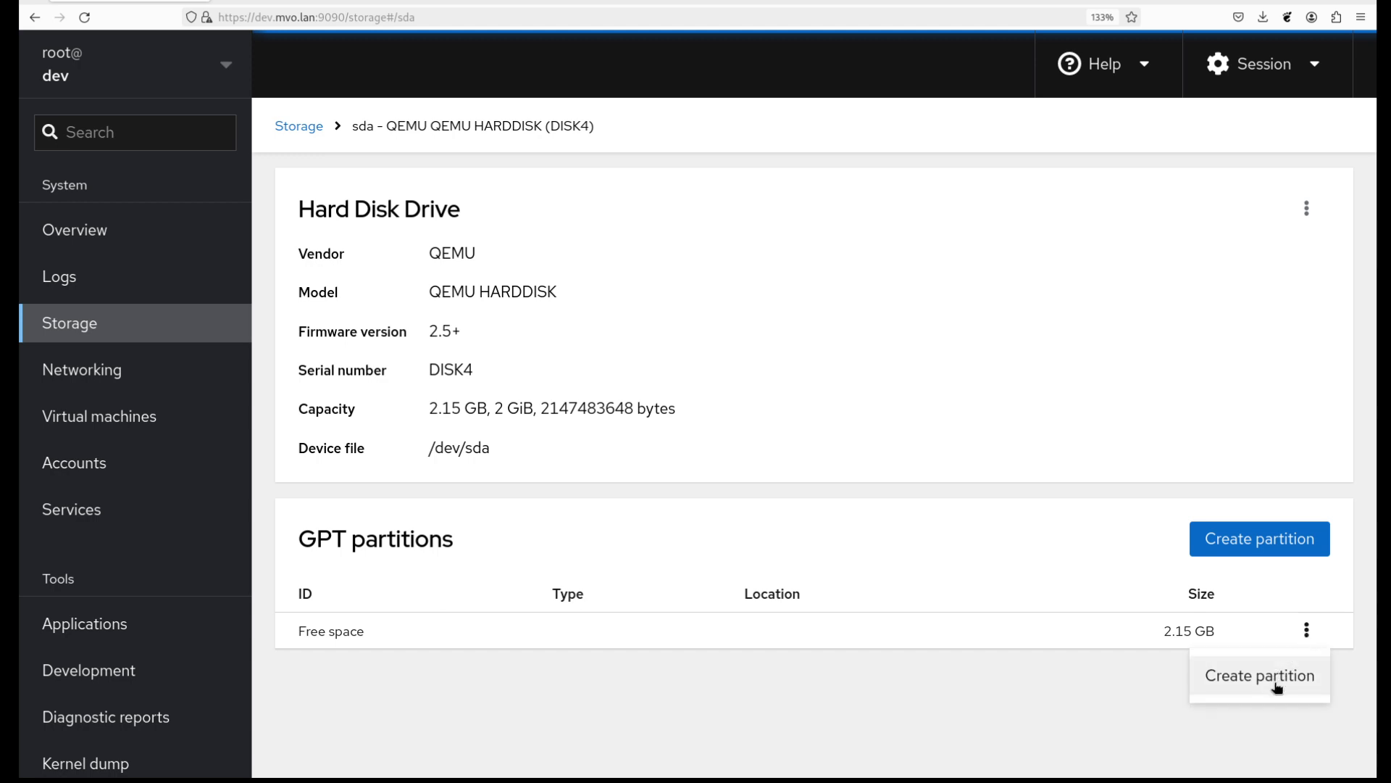
pyautogui.click(1103, 664)
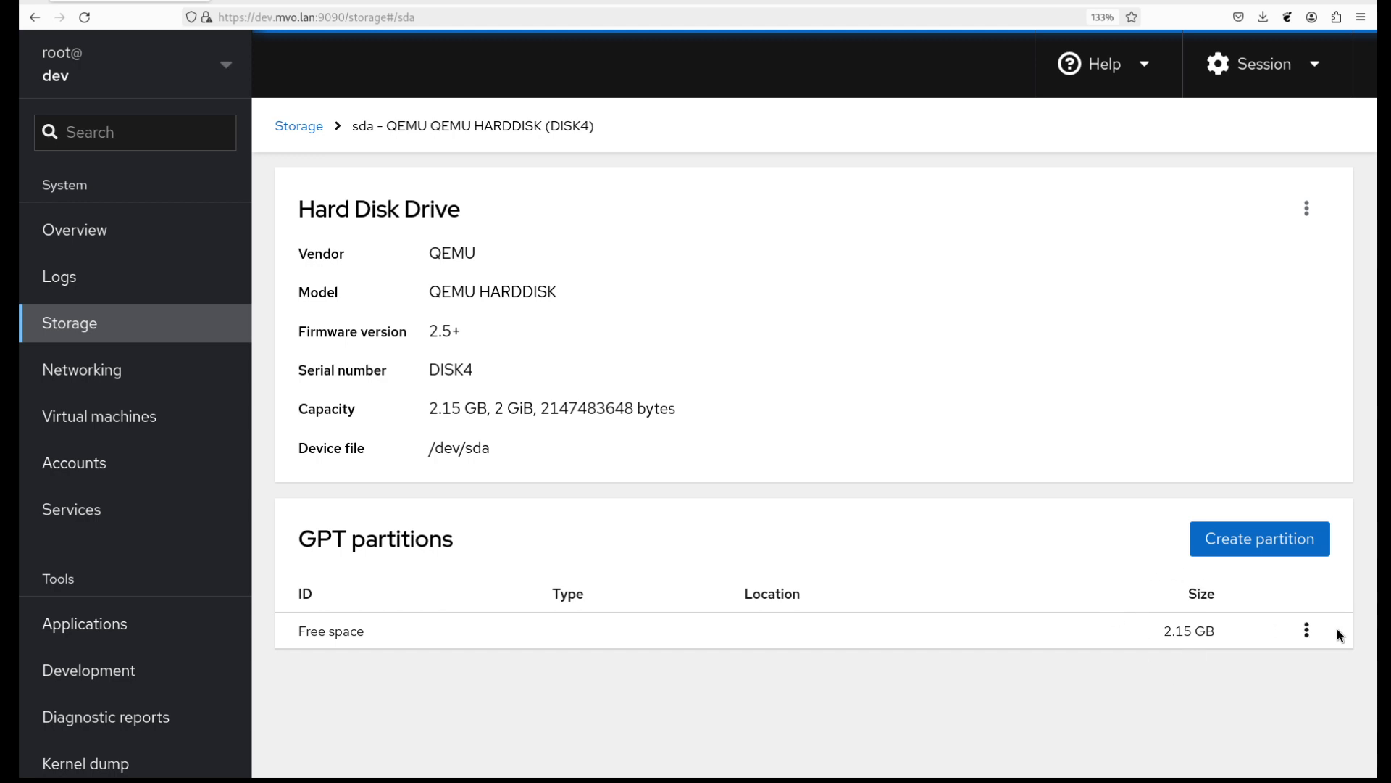
pyautogui.click(1316, 637)
pyautogui.click(1316, 637)
pyautogui.click(1261, 545)
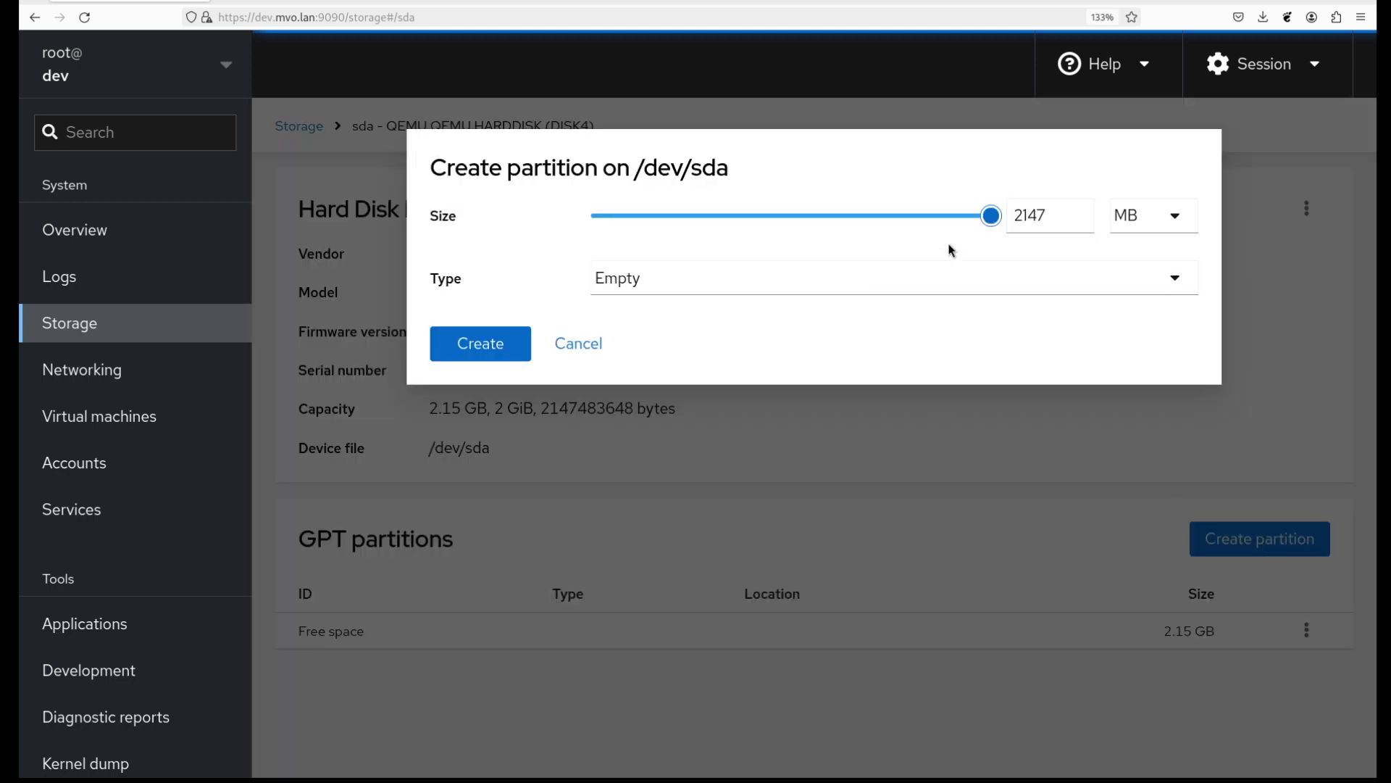
pyautogui.moveTo(991, 221); pyautogui.dragTo(735, 232)
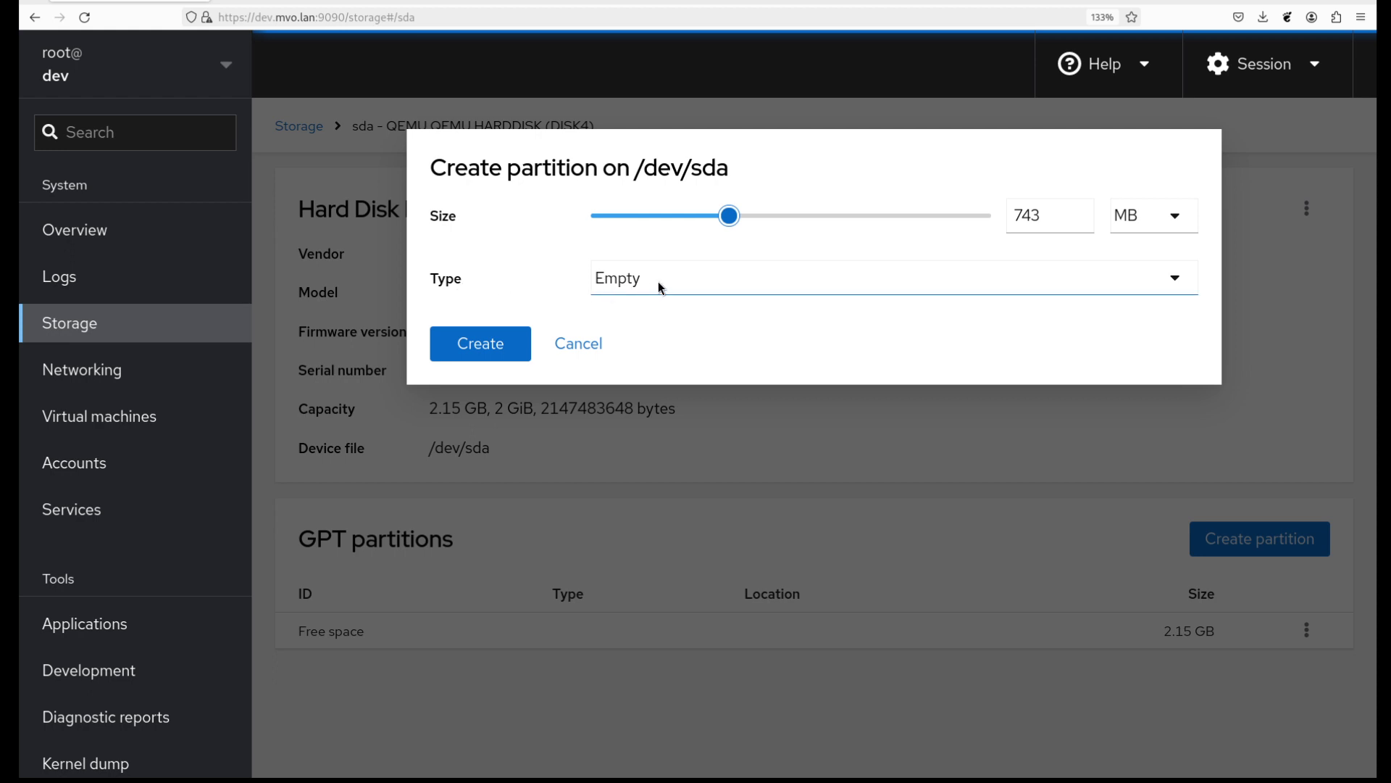
pyautogui.click(500, 344)
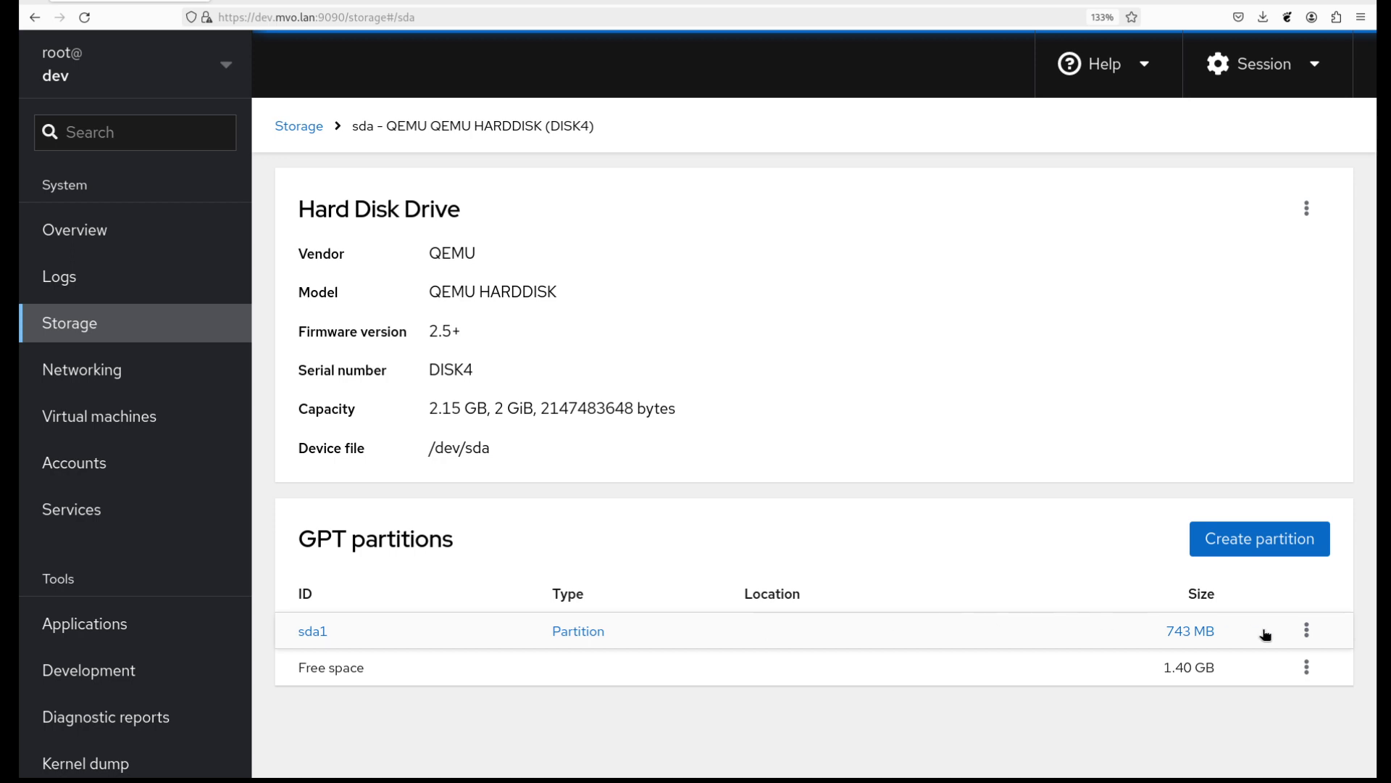
# Step: Start formatting partition sda1 as a filesystem, review the available filesystem types and keep XFS
pyautogui.click(1305, 630)
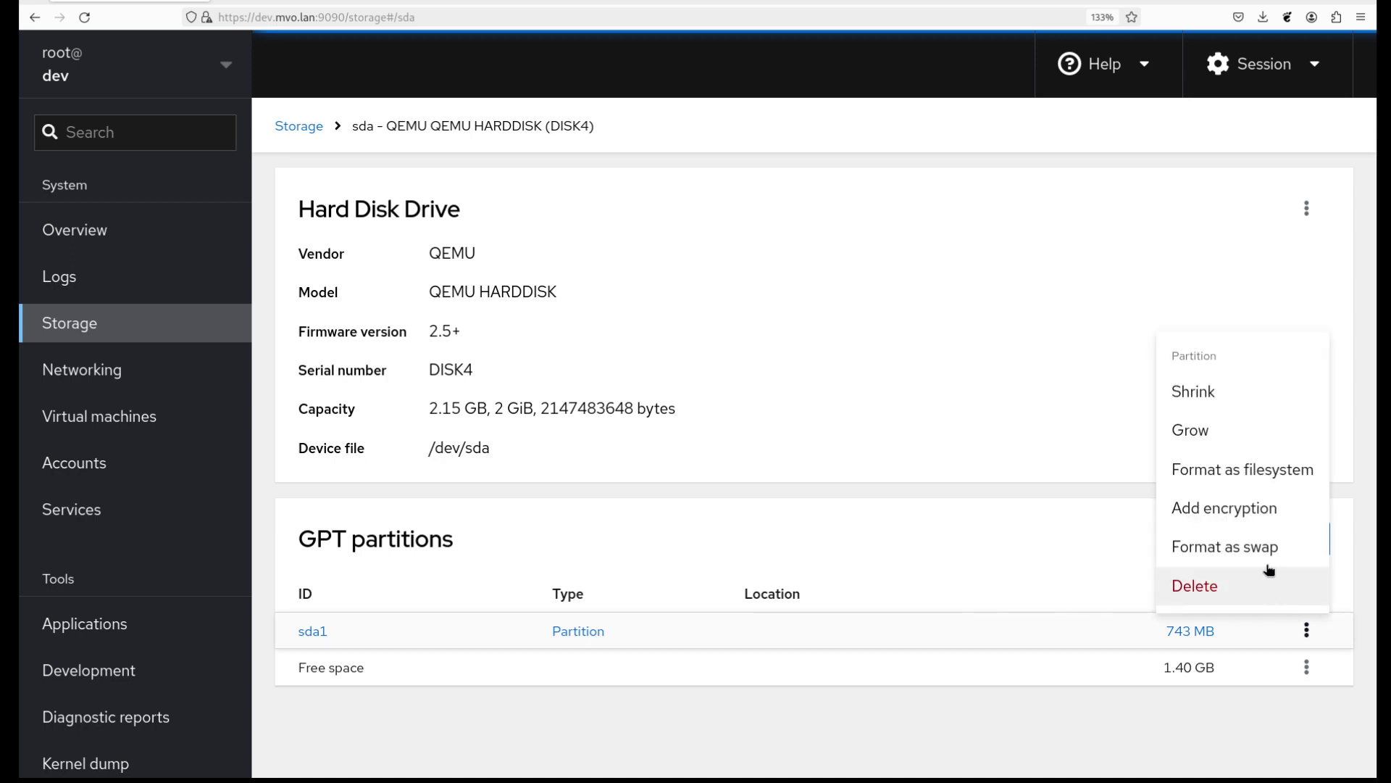
pyautogui.click(1248, 471)
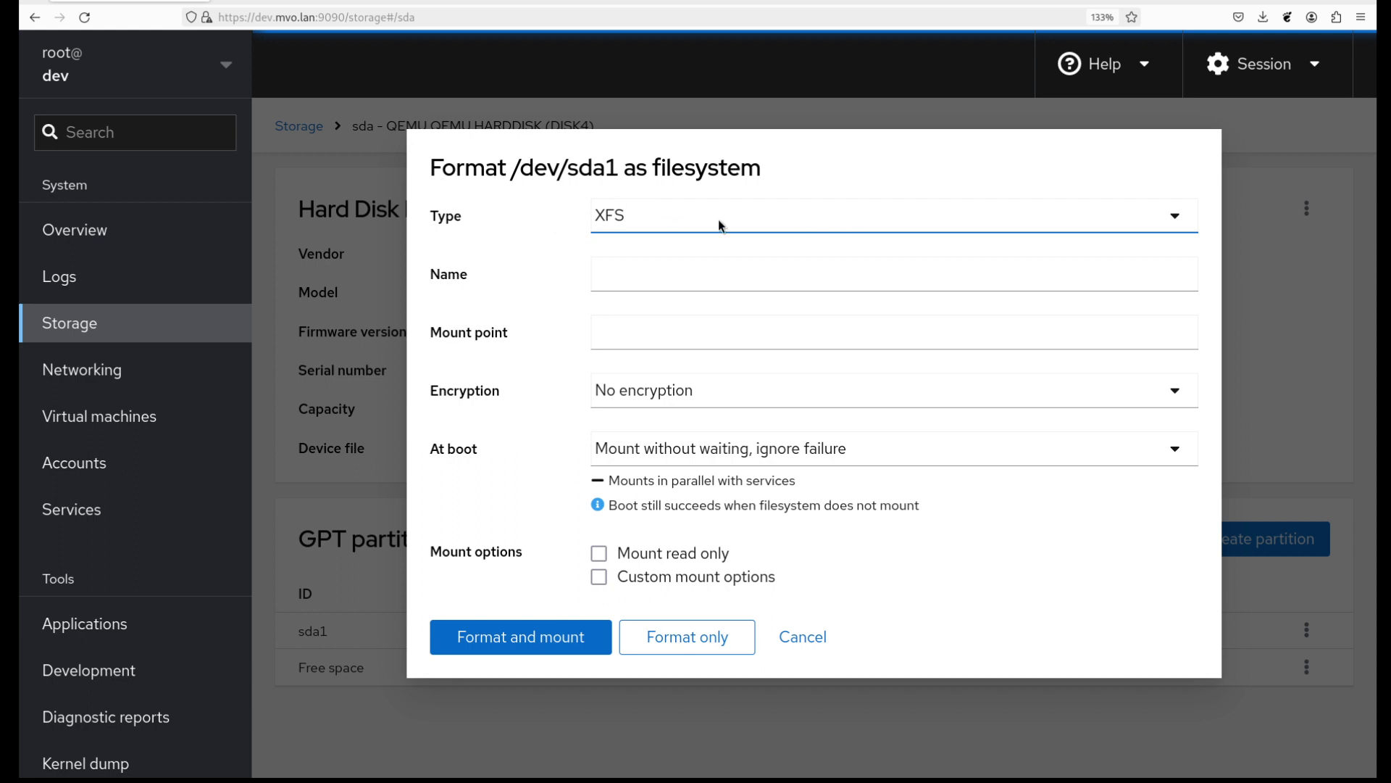
pyautogui.click(767, 223)
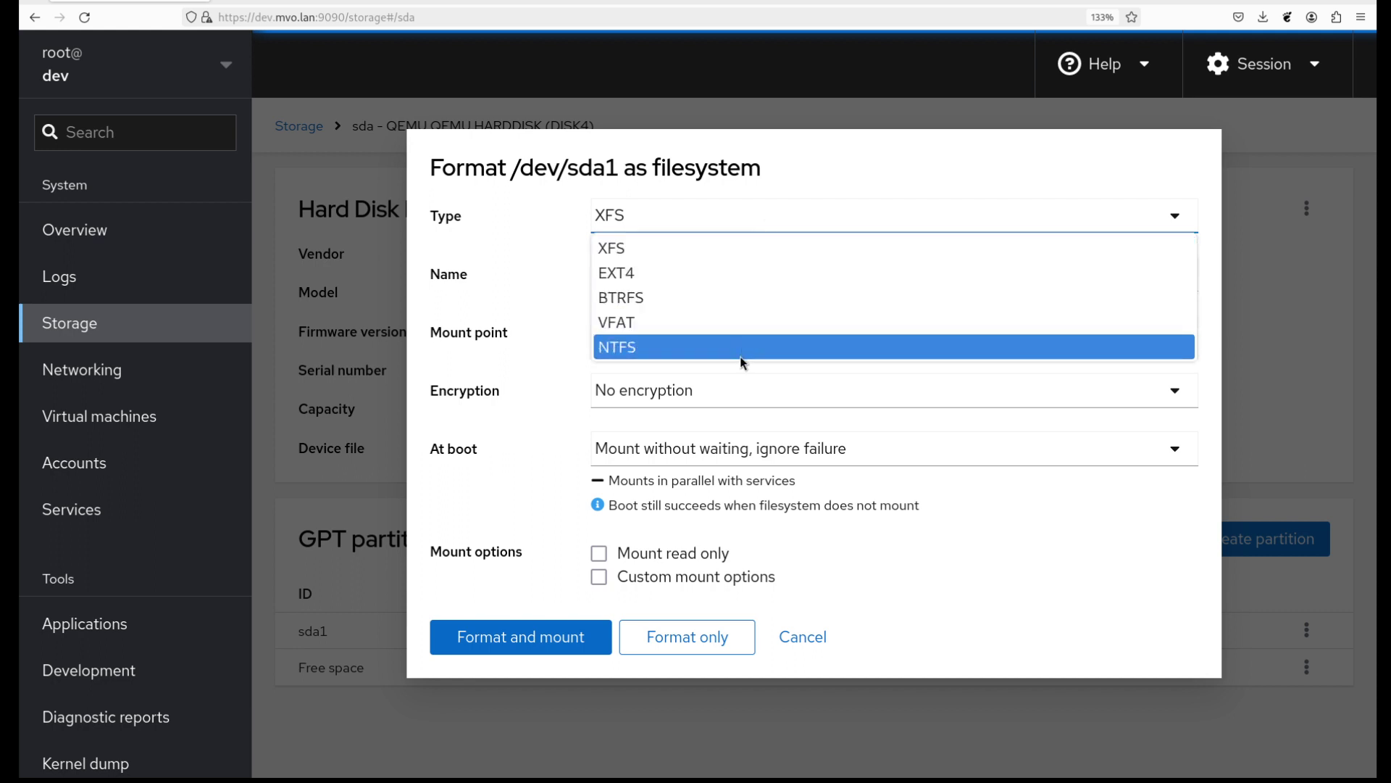
pyautogui.click(770, 219)
pyautogui.click(770, 220)
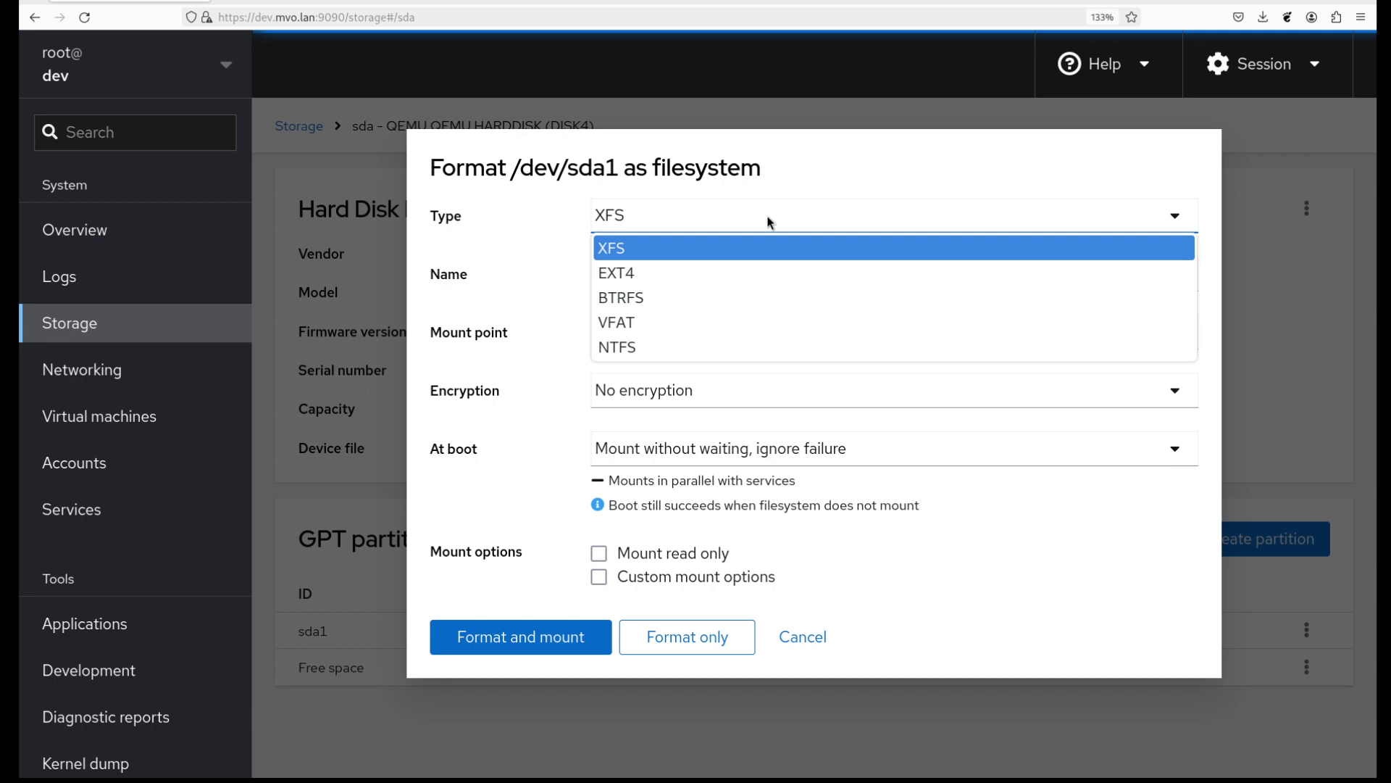
pyautogui.click(770, 222)
pyautogui.click(769, 222)
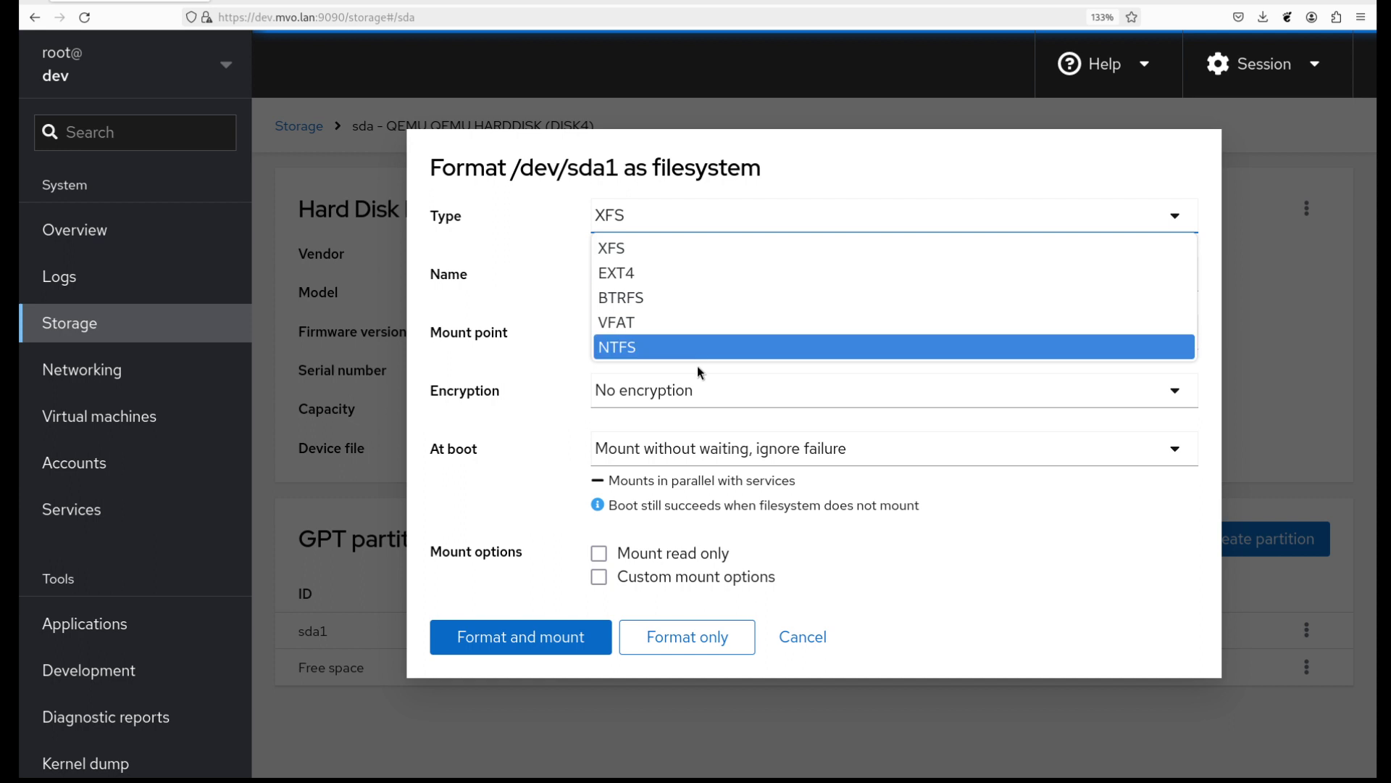
pyautogui.click(747, 217)
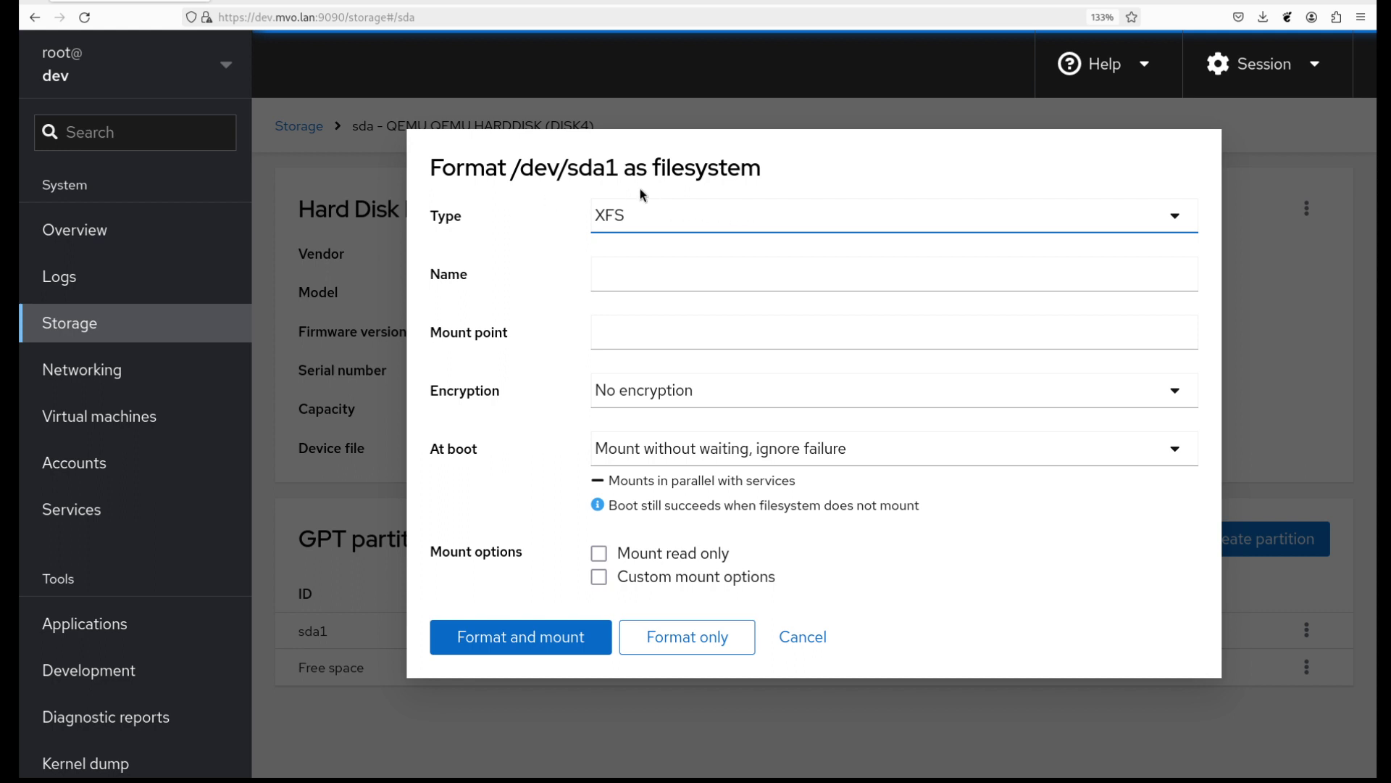
pyautogui.click(680, 218)
pyautogui.click(680, 217)
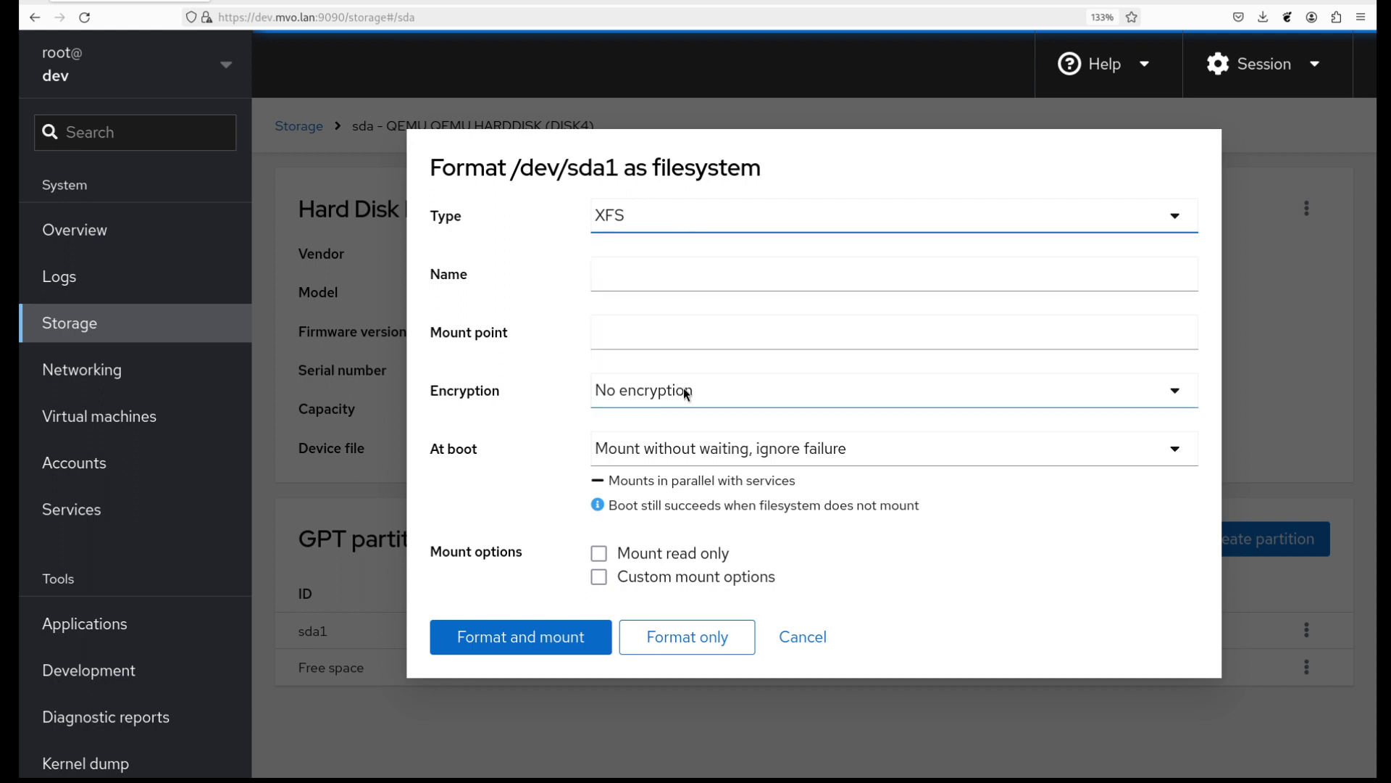
# Step: Set the encryption of sda1 to LUKS1 and enter the same passphrase in the Passphrase and Confirm fields
pyautogui.click(729, 393)
pyautogui.click(735, 448)
pyautogui.click(816, 454)
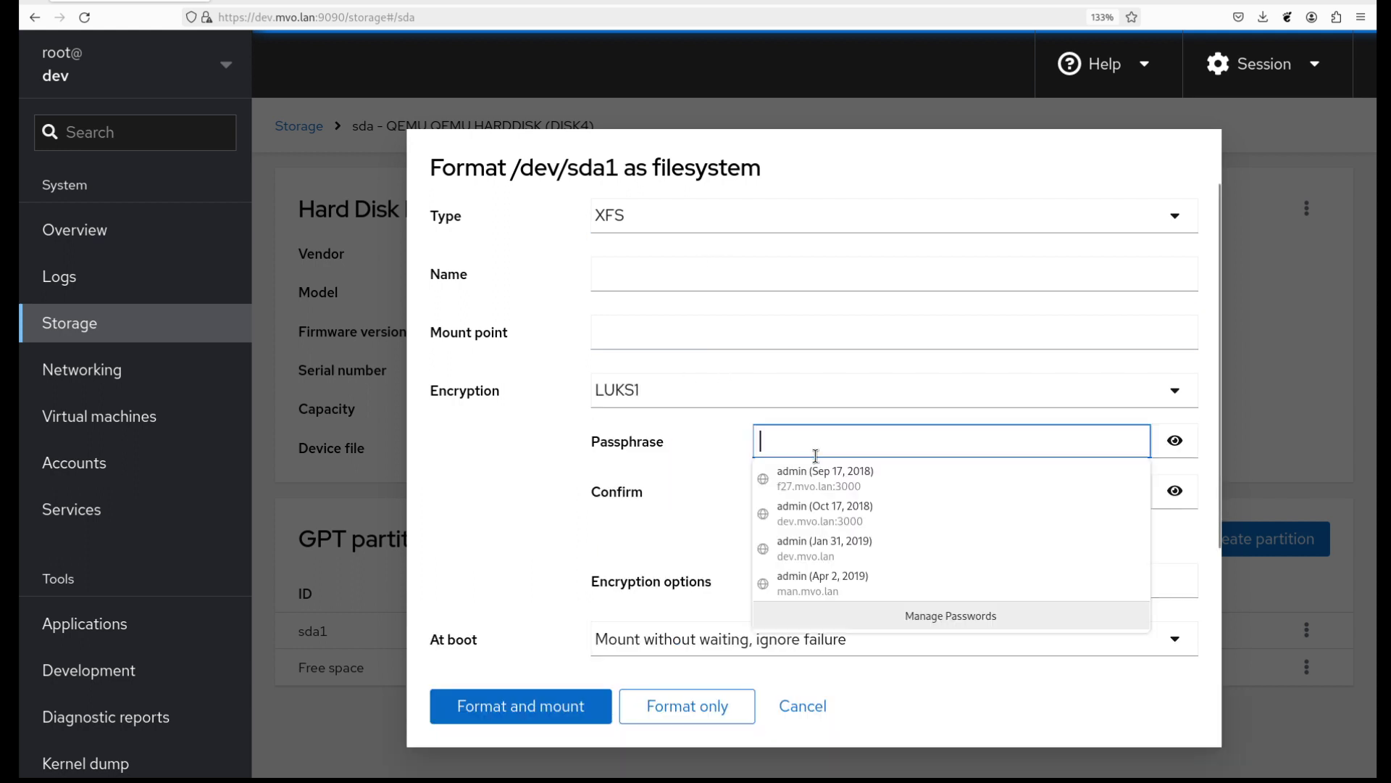
pyautogui.write('*******')
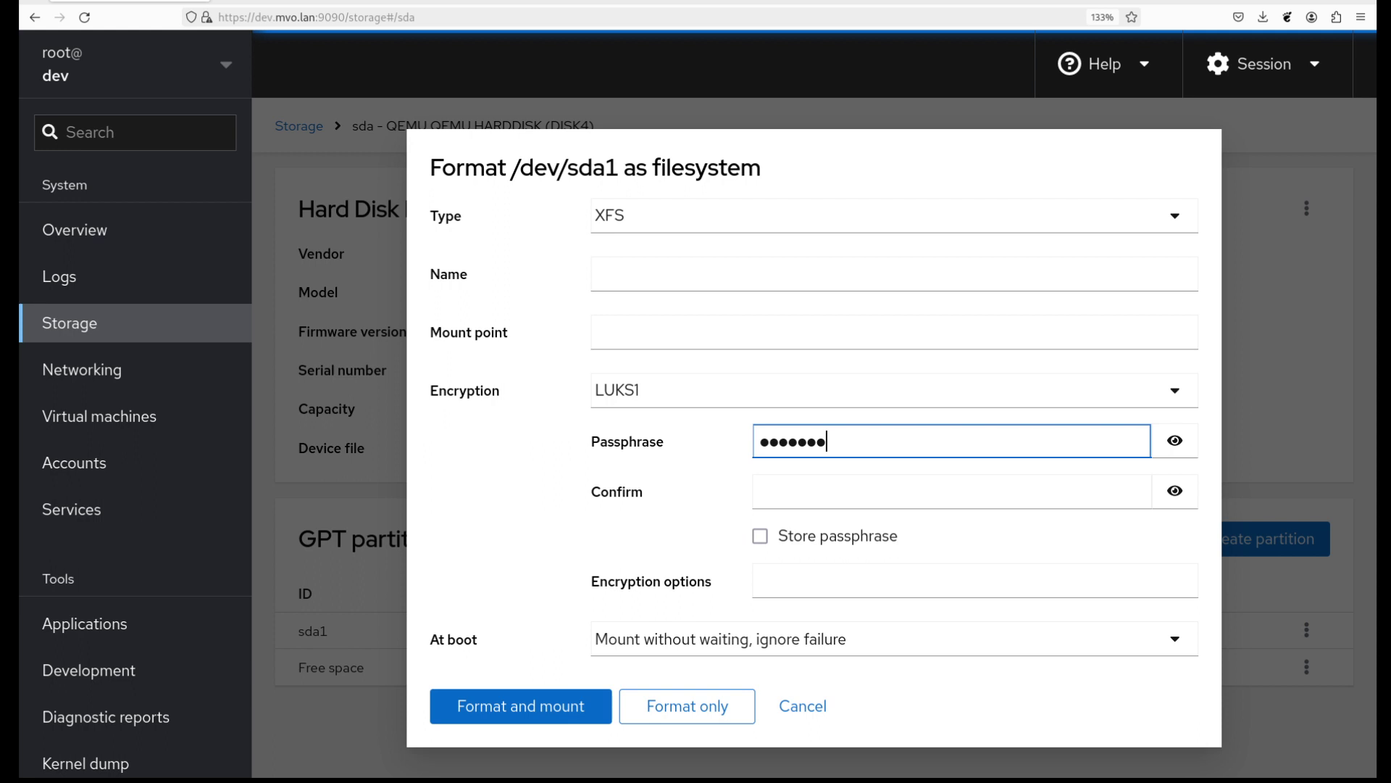
pyautogui.hotkey('shift', 'Tab')
pyautogui.click(901, 438)
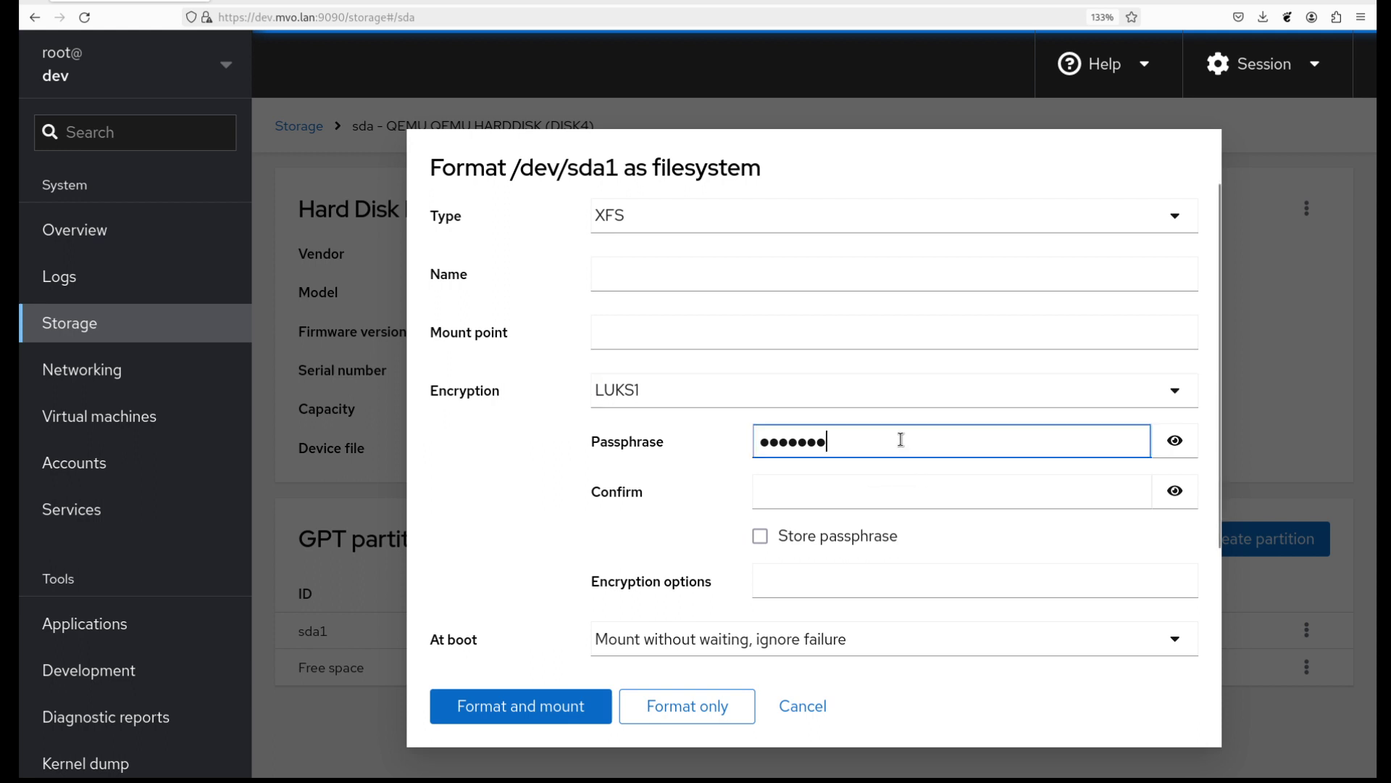
pyautogui.hotkey('ctrl', 'a')
pyautogui.write('******')
pyautogui.press('Tab')
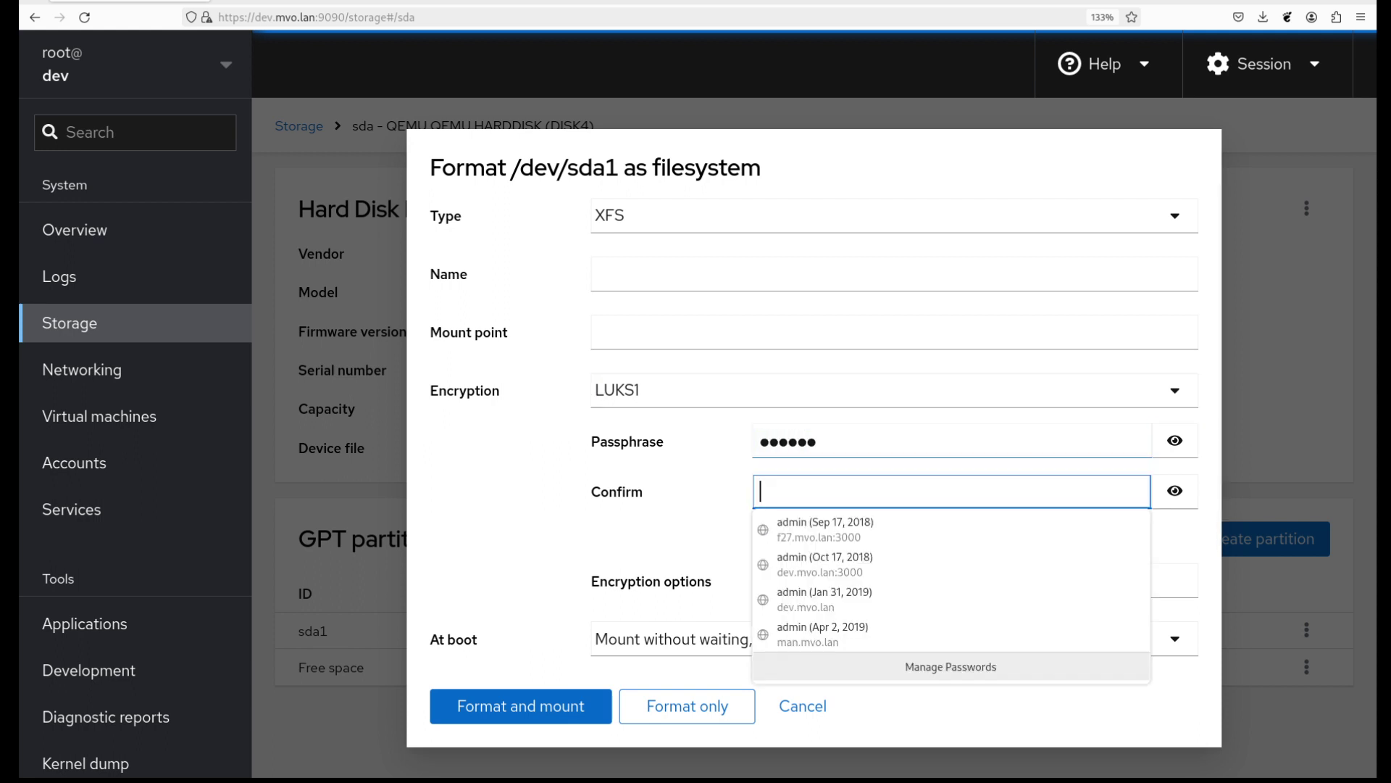
pyautogui.write('******')
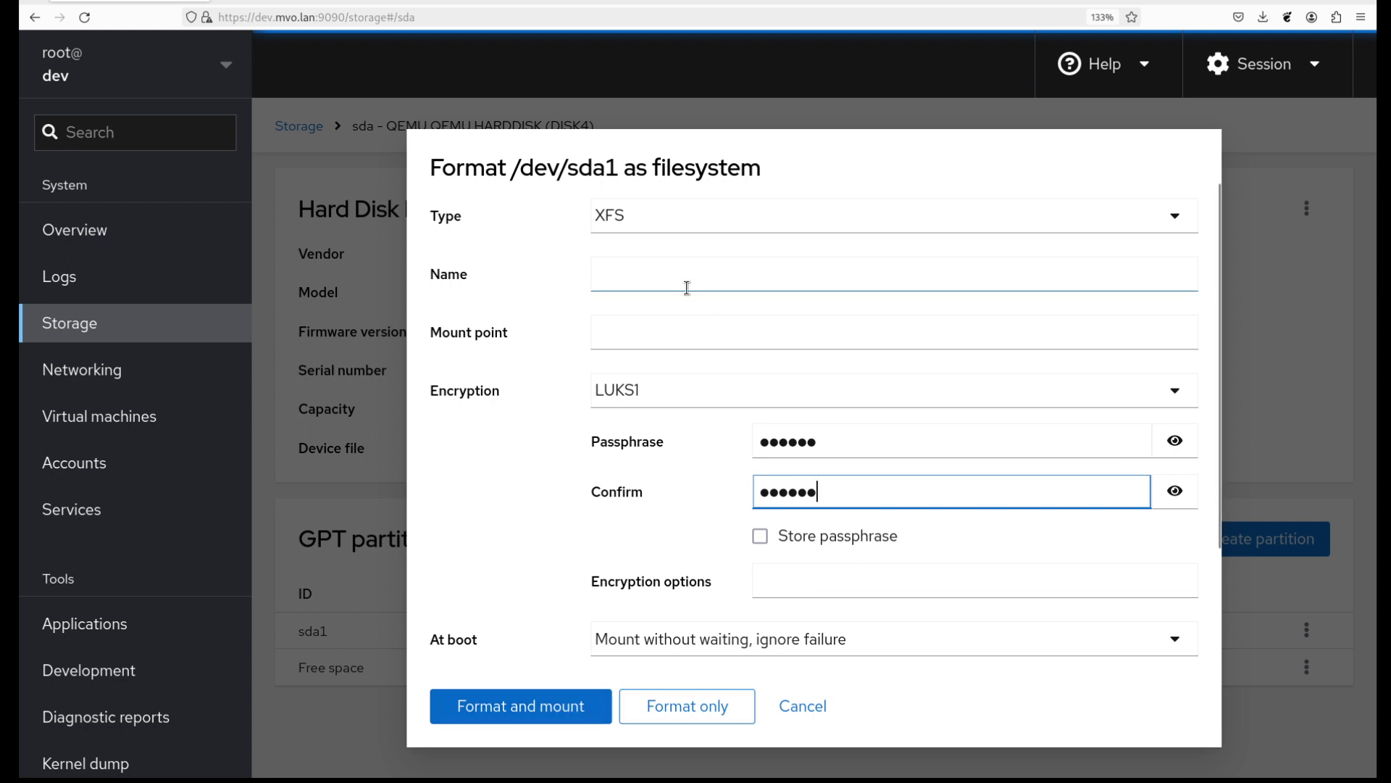
# Step: Set the mount point to /bar, and format and mount sda1
pyautogui.click(679, 336)
pyautogui.write('/bar')
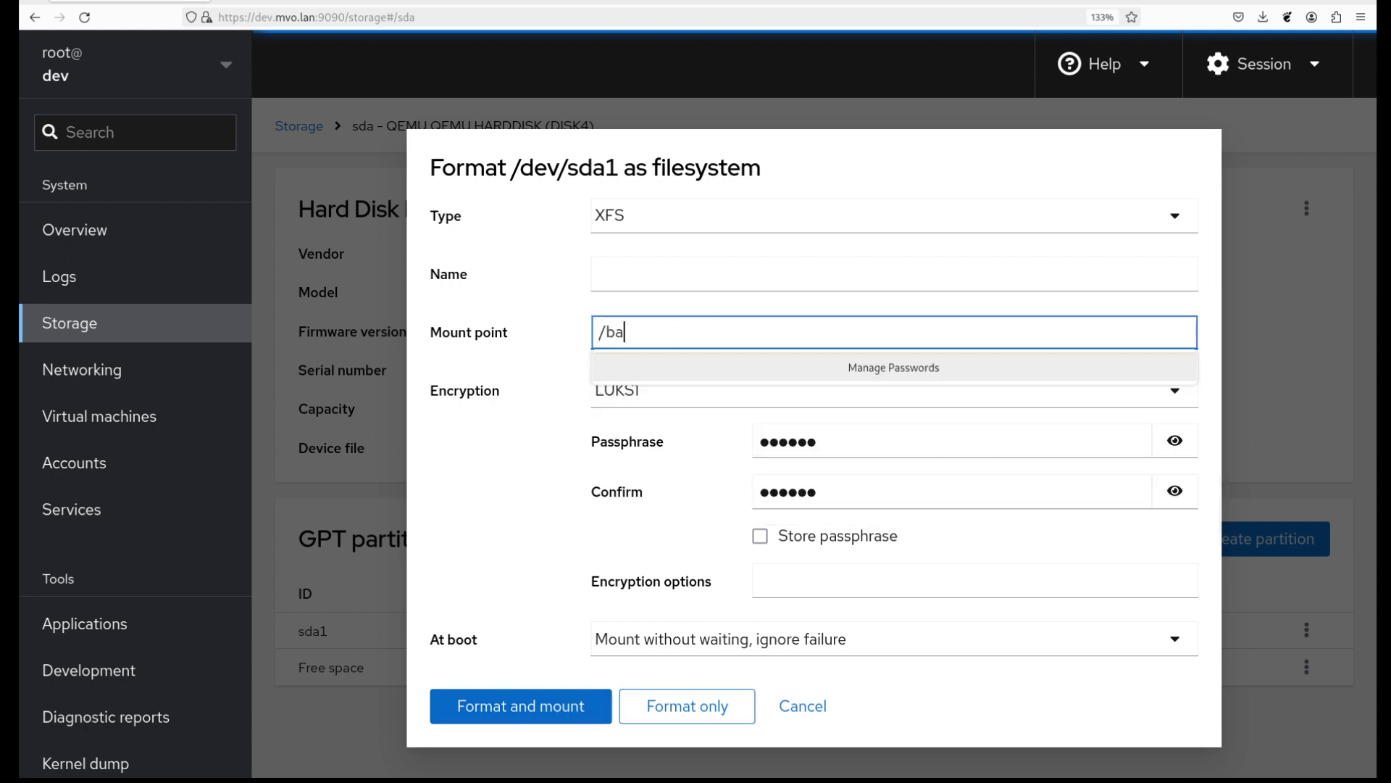
pyautogui.click(523, 711)
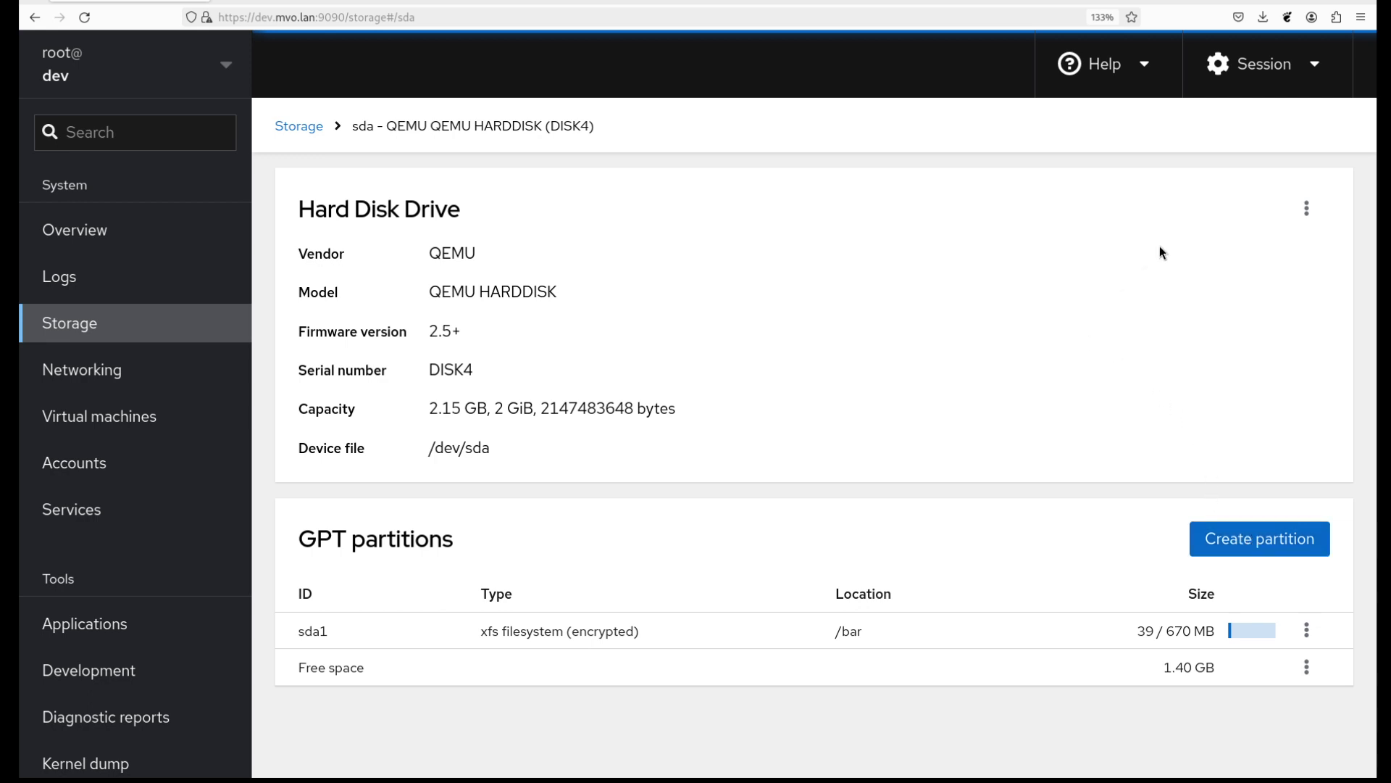
# Step: Erase partition sda1 without overwriting its existing data with zeros
pyautogui.click(1307, 212)
pyautogui.click(1217, 333)
pyautogui.click(1307, 630)
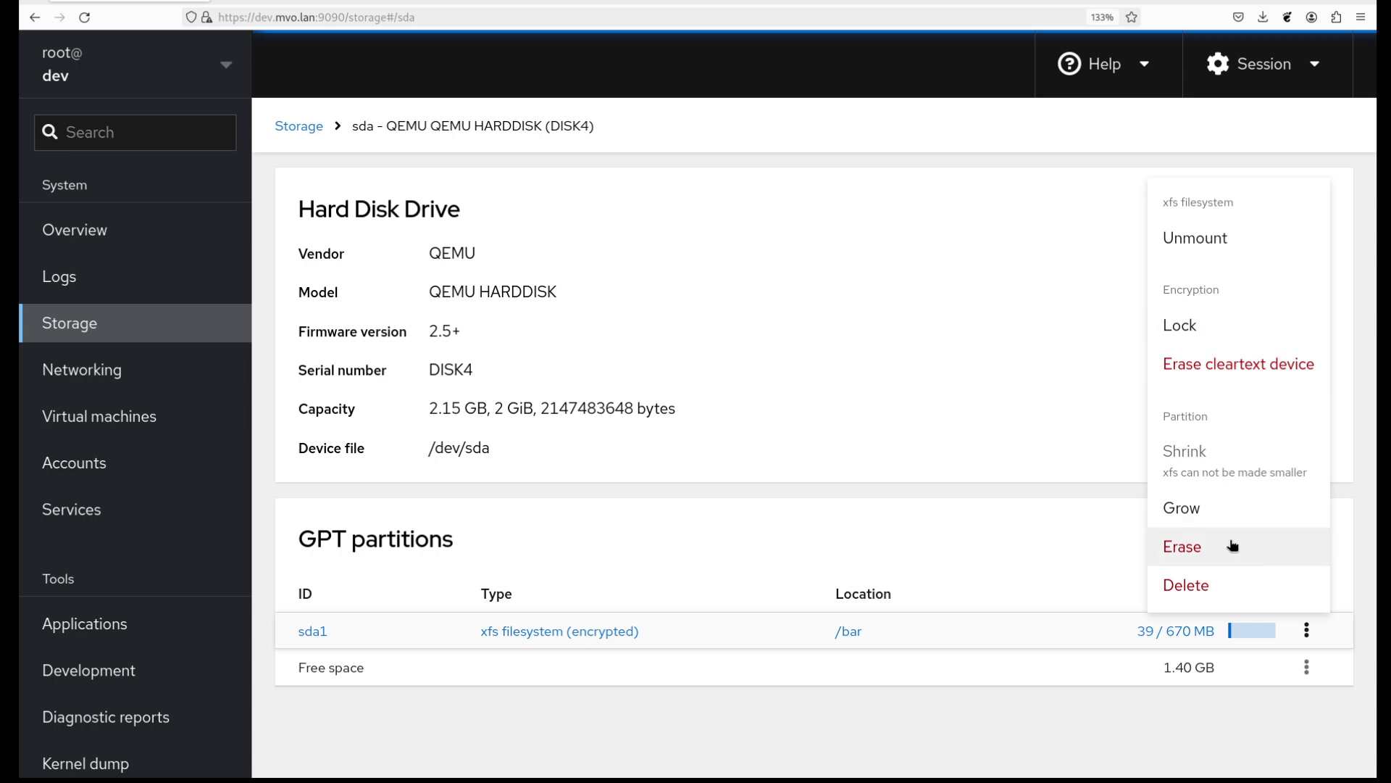
pyautogui.click(1246, 557)
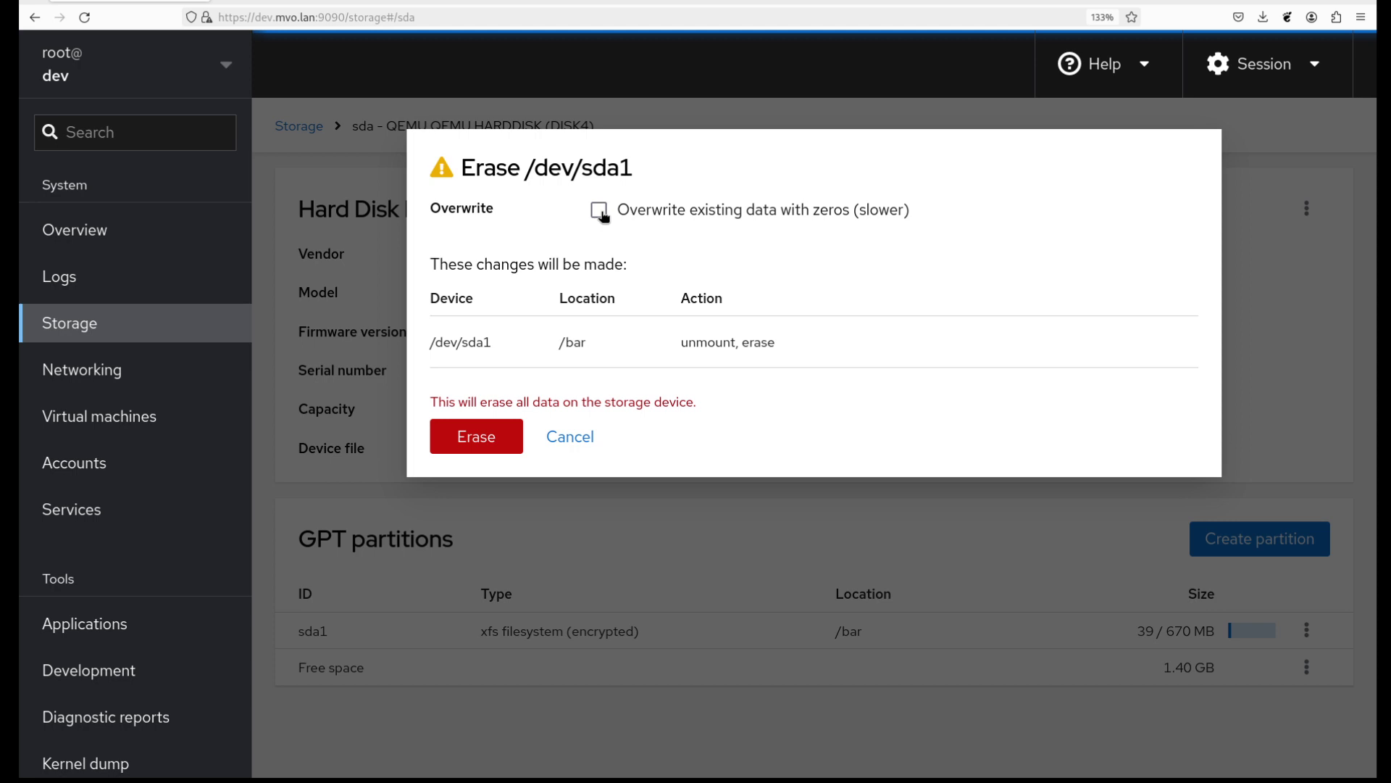
pyautogui.moveTo(425, 211); pyautogui.dragTo(520, 210)
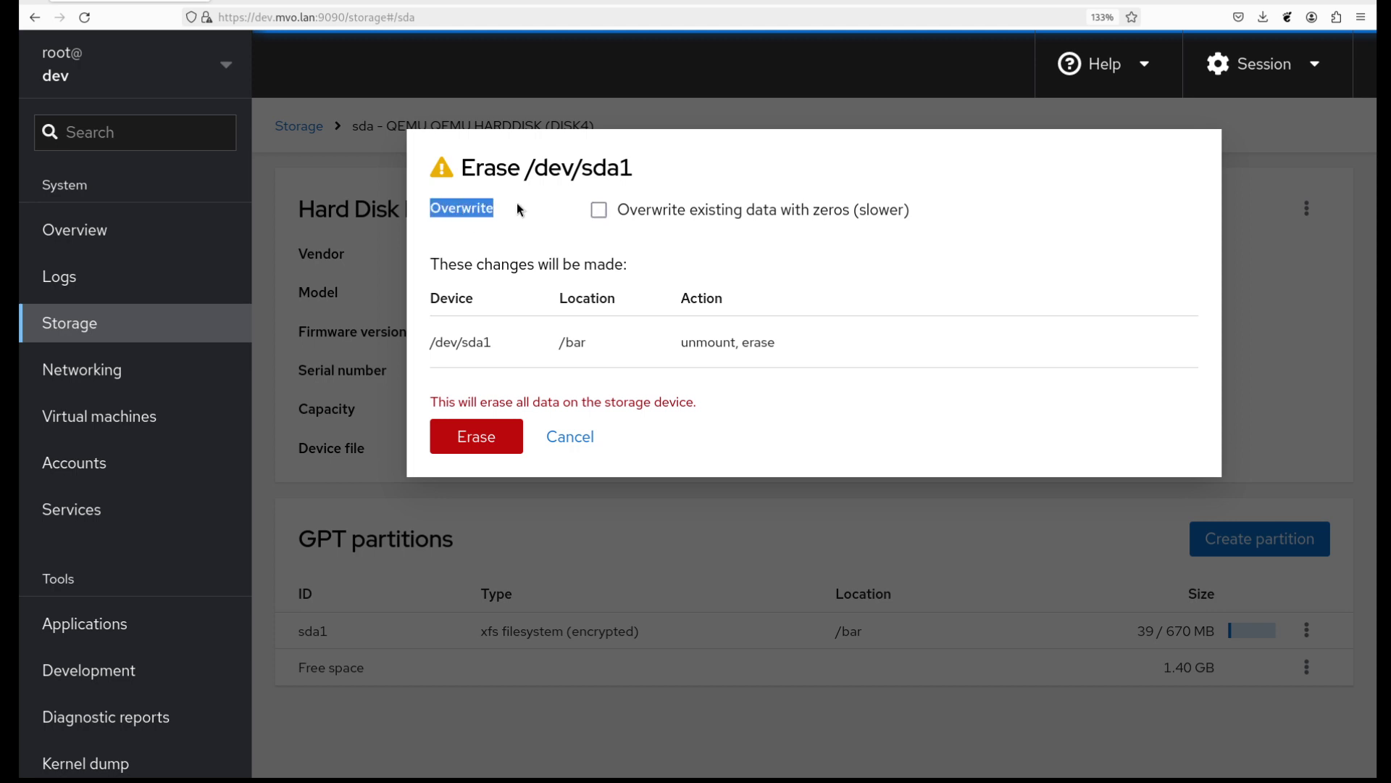
pyautogui.click(520, 210)
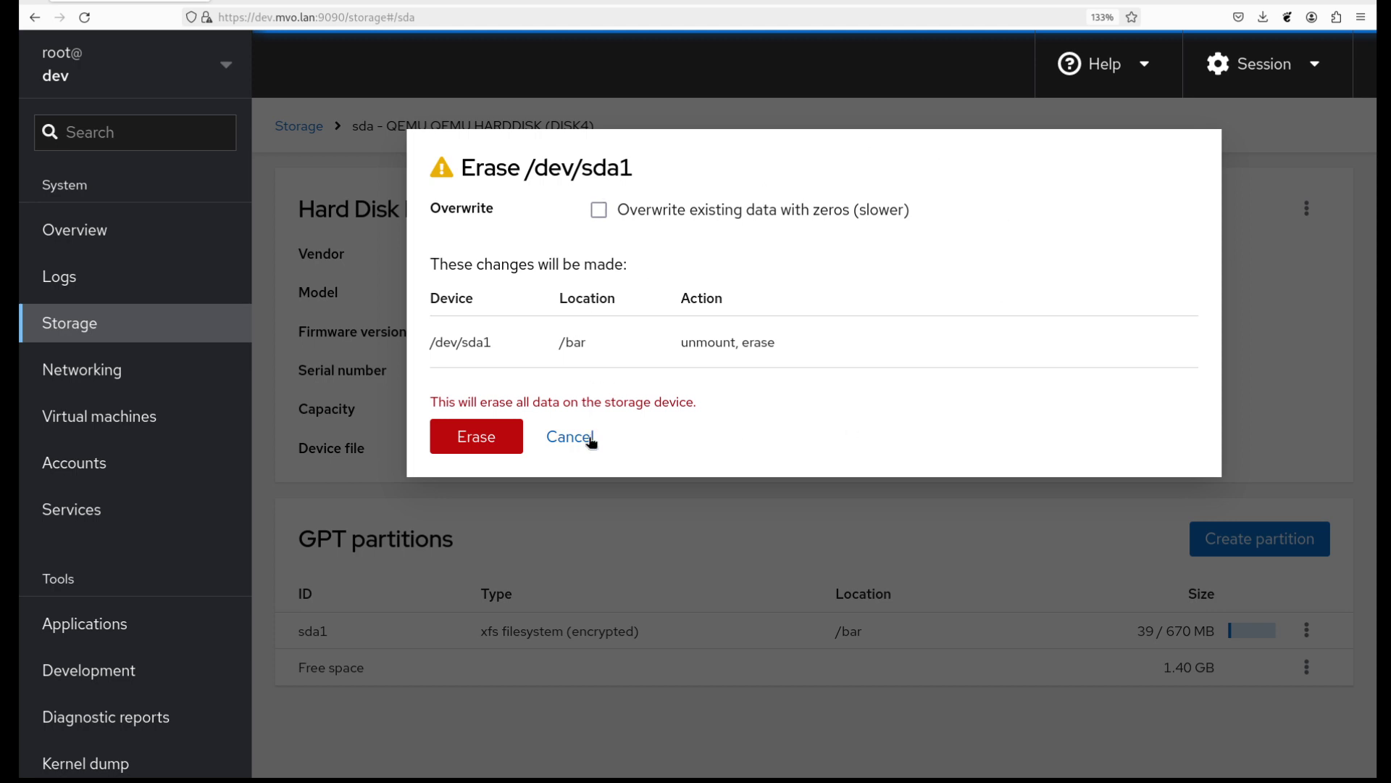
pyautogui.click(490, 451)
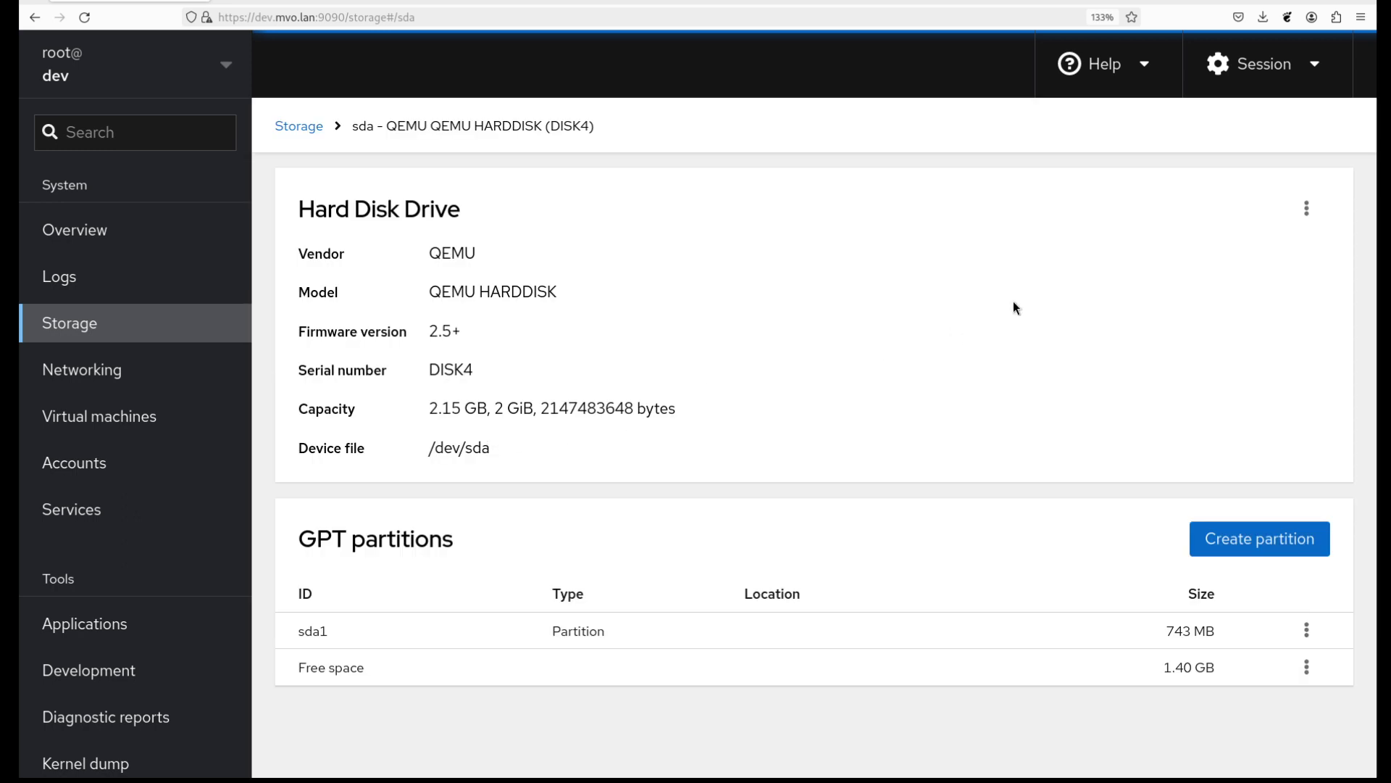
# Step: Erase the whole /dev/sda disk, including its partition, without overwriting existing data with zeros
pyautogui.click(1309, 211)
pyautogui.click(1298, 247)
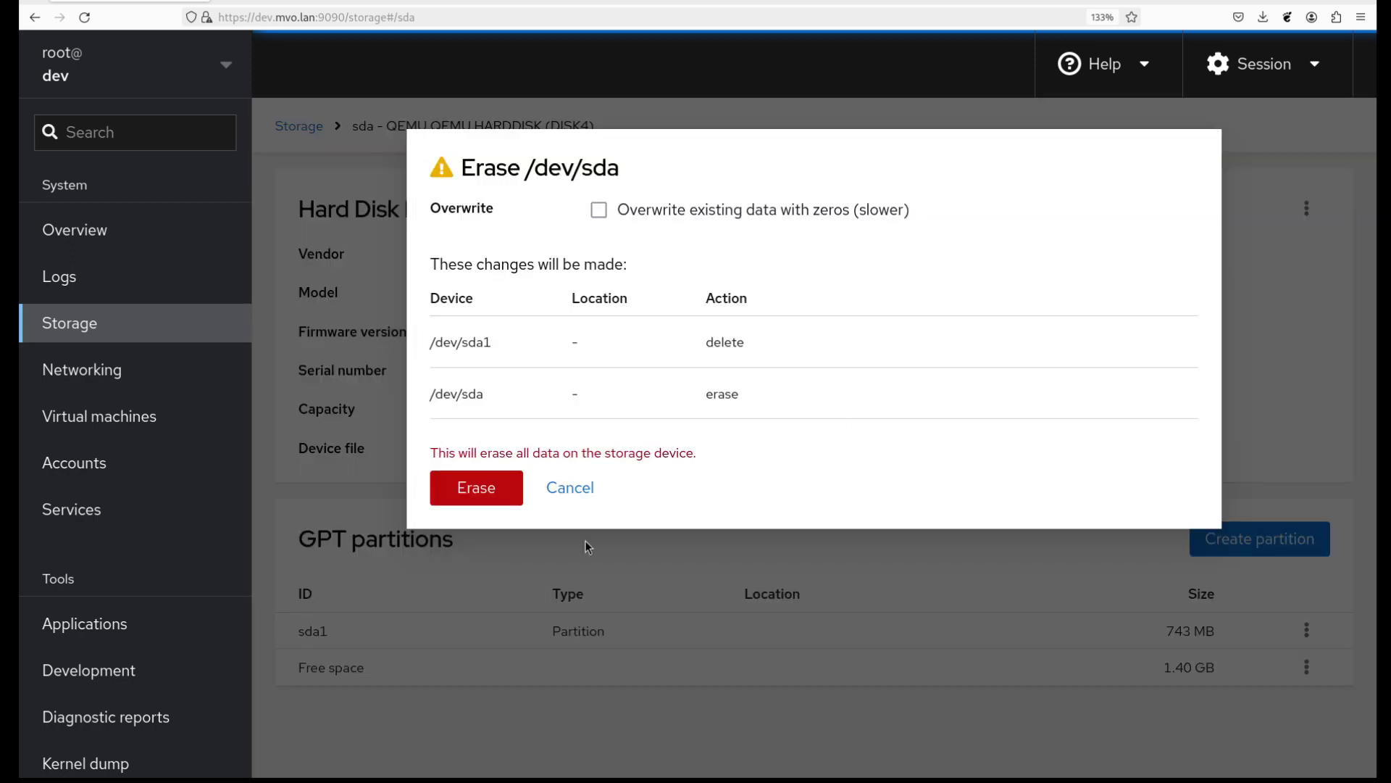
pyautogui.click(495, 493)
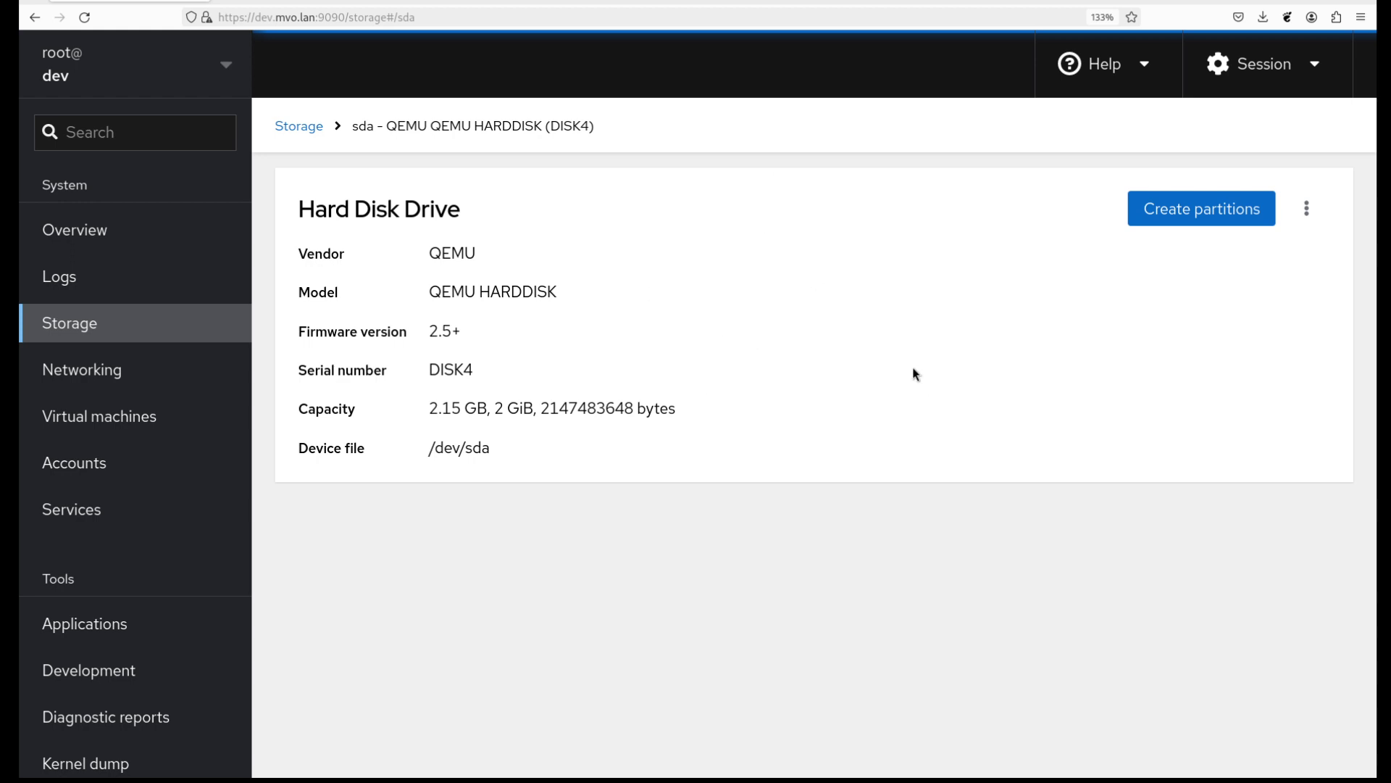
# Step: Start adding encryption directly to the /dev/sda disk and set the encryption type to LUKS1
pyautogui.click(1306, 210)
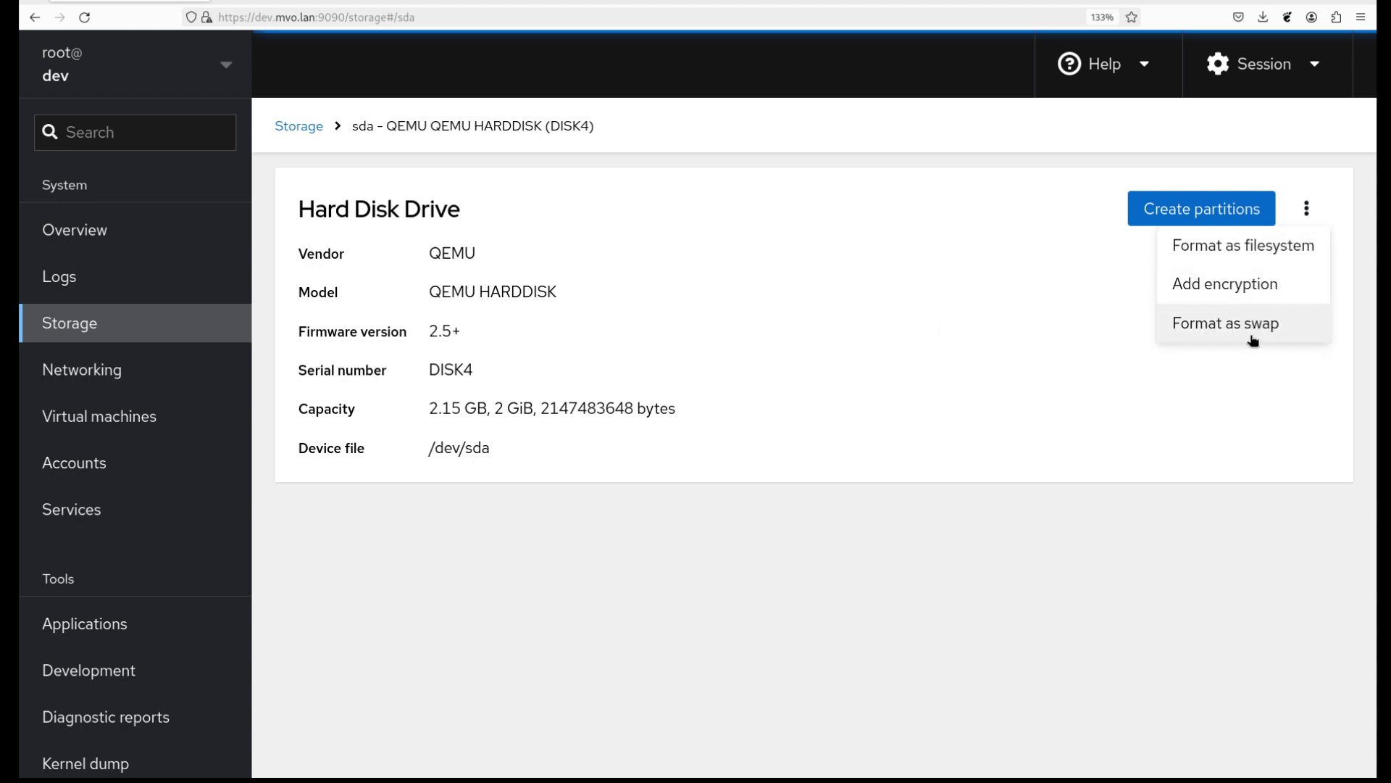
pyautogui.click(1309, 209)
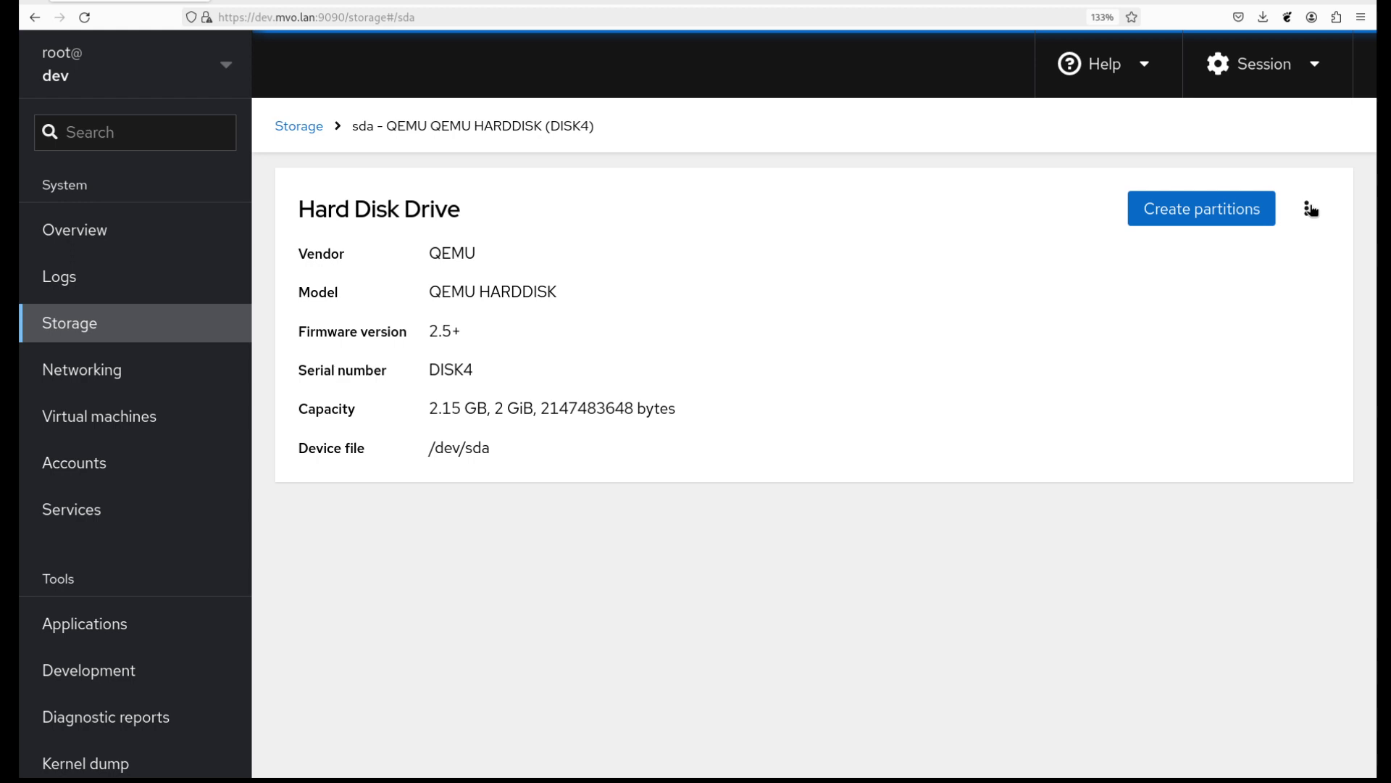
pyautogui.click(1311, 209)
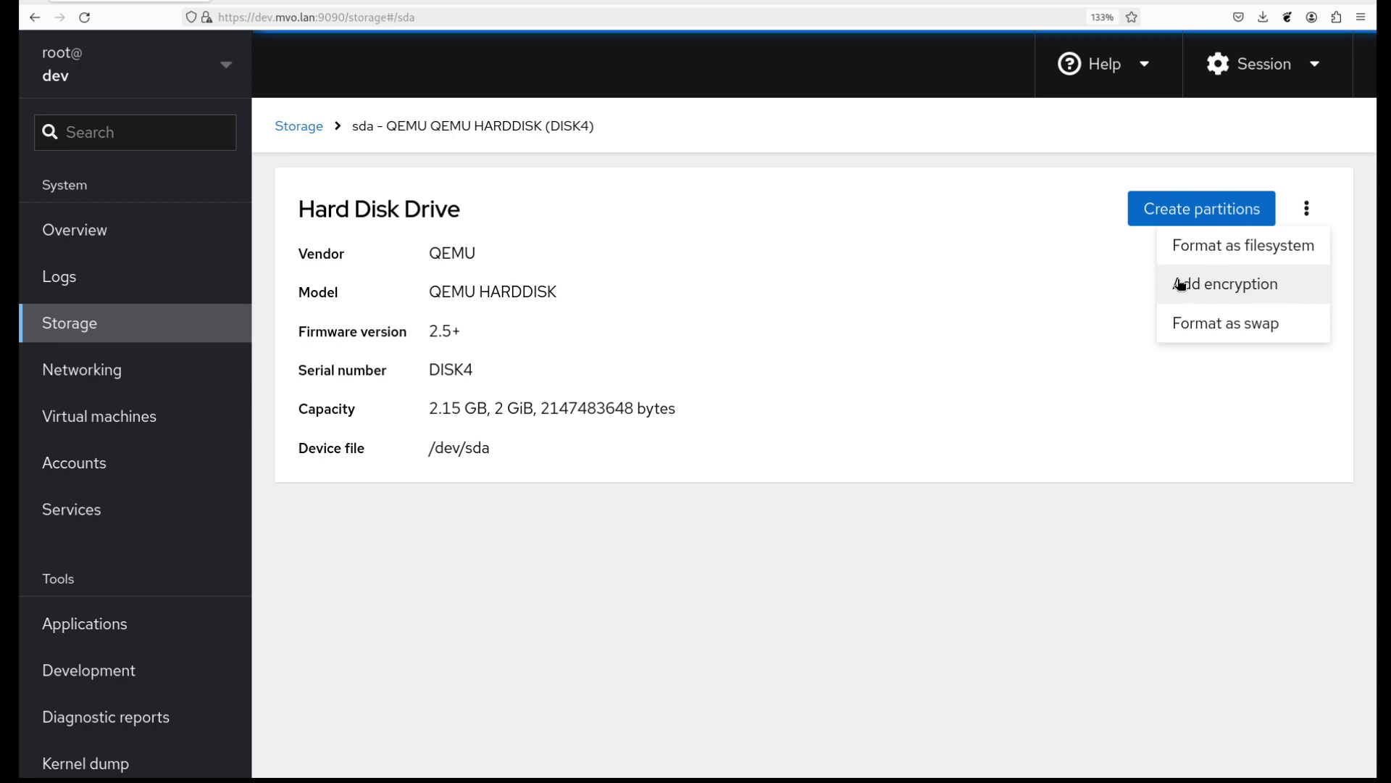
pyautogui.click(1266, 292)
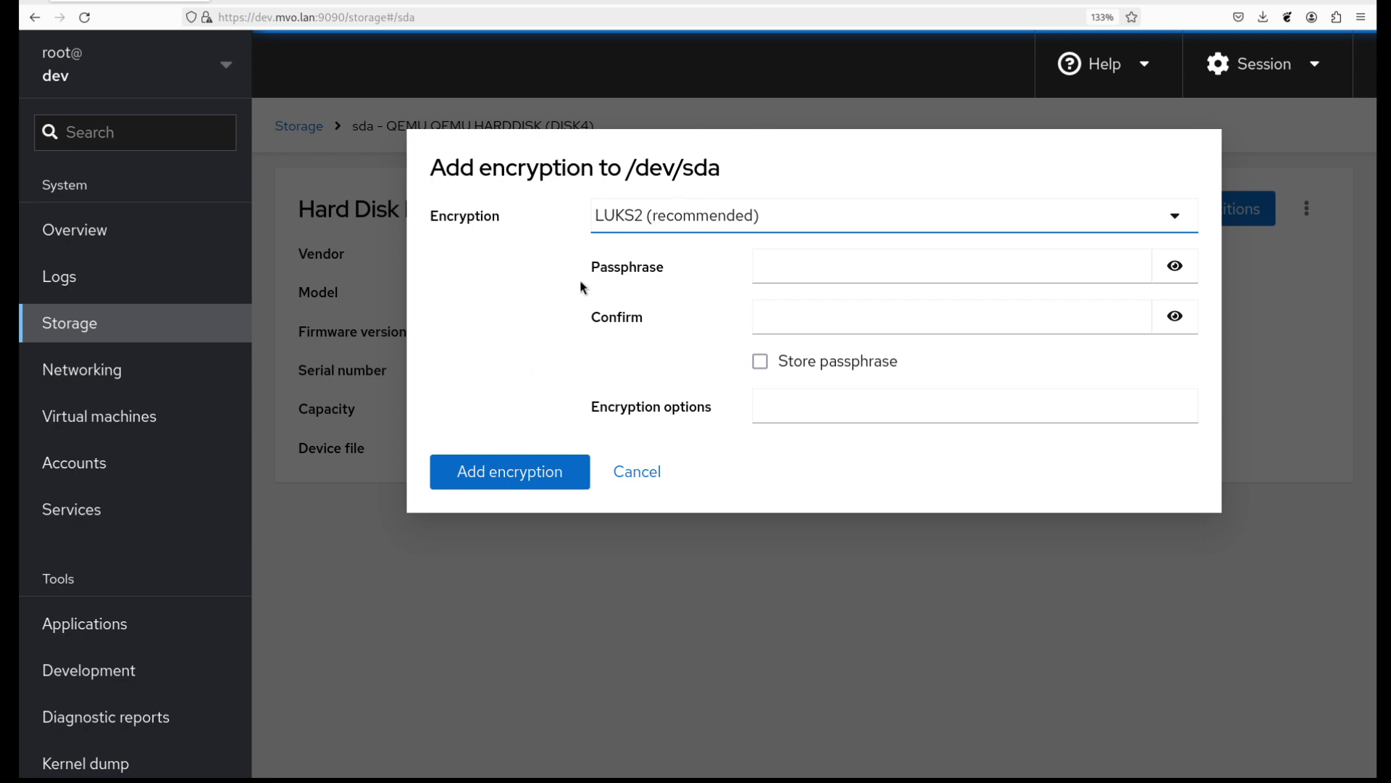
pyautogui.click(790, 218)
pyautogui.click(782, 245)
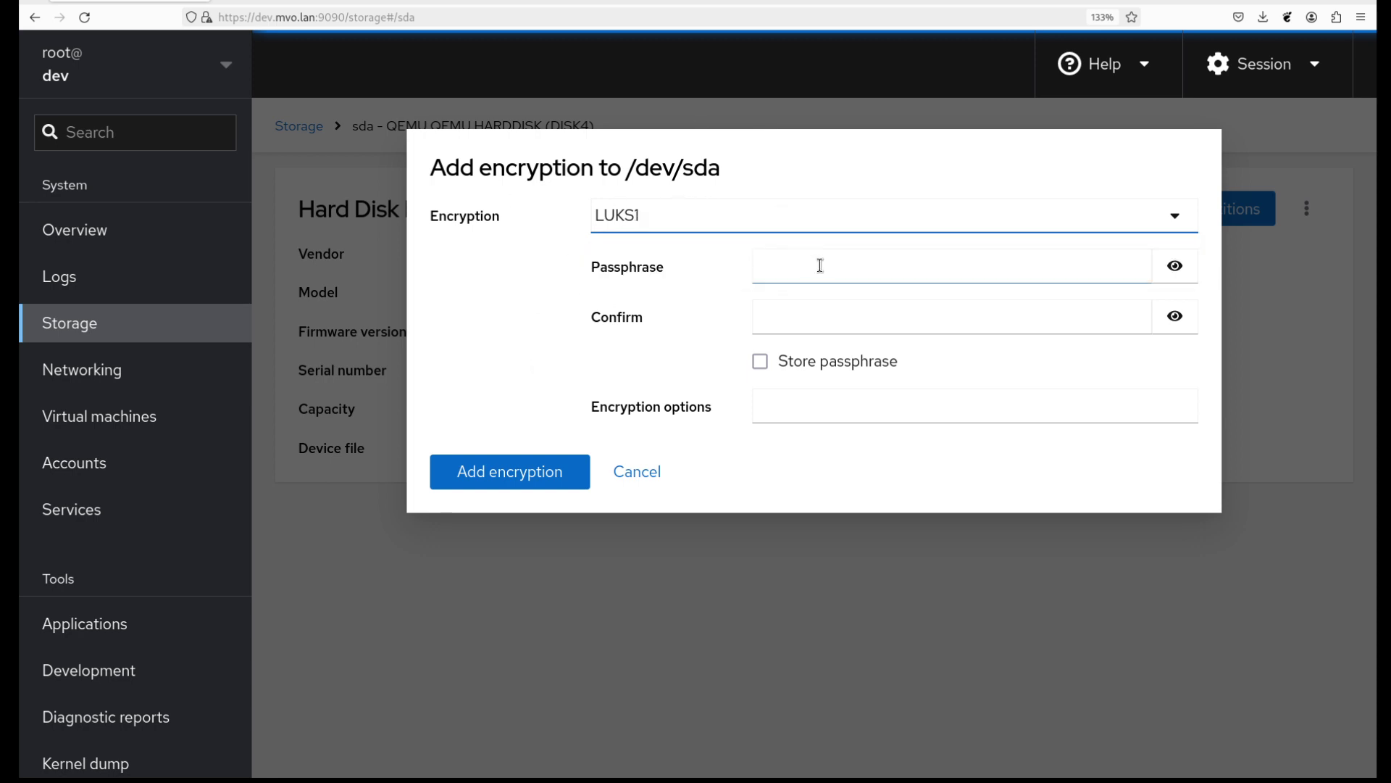
# Step: Enter the same passphrase in the Passphrase and Confirm fields and add the encryption to /dev/sda
pyautogui.click(820, 265)
pyautogui.write('******')
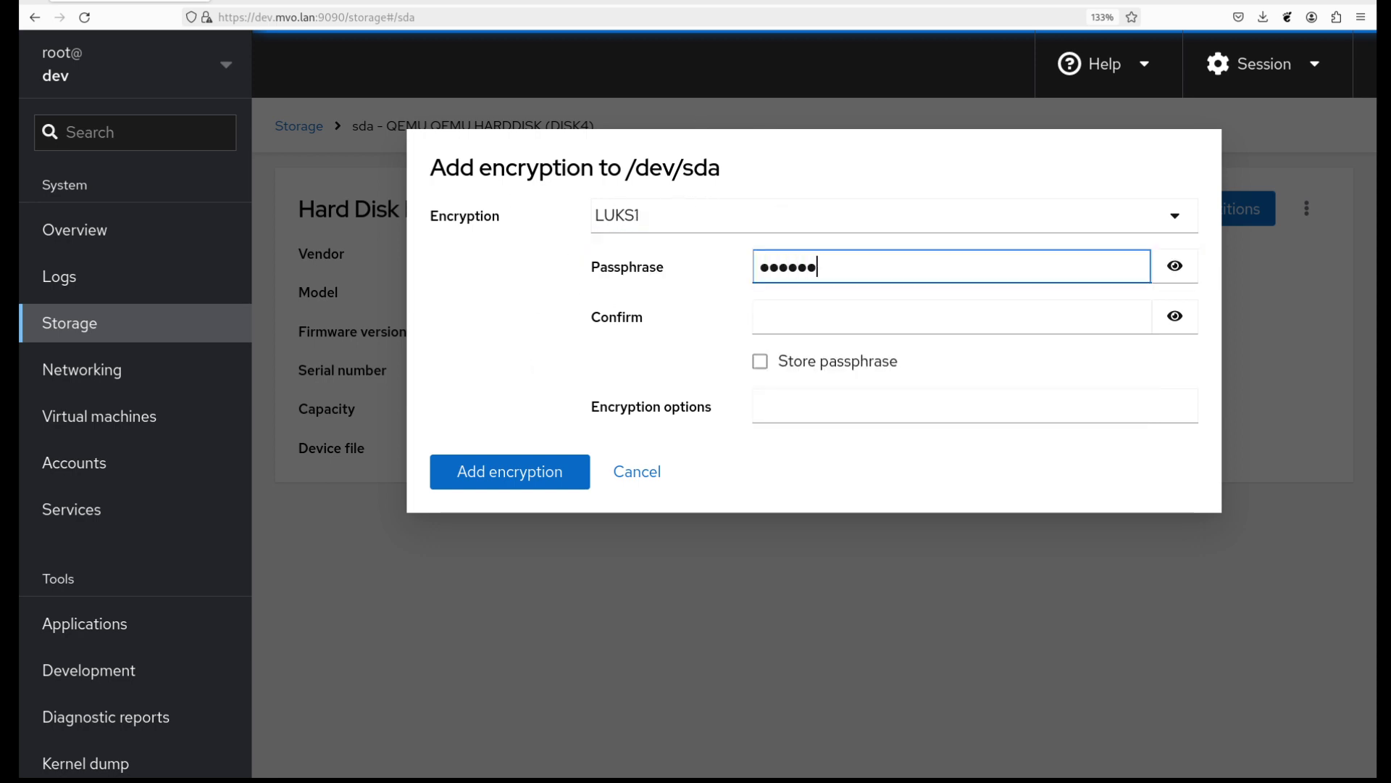
pyautogui.press('Tab')
pyautogui.write('******')
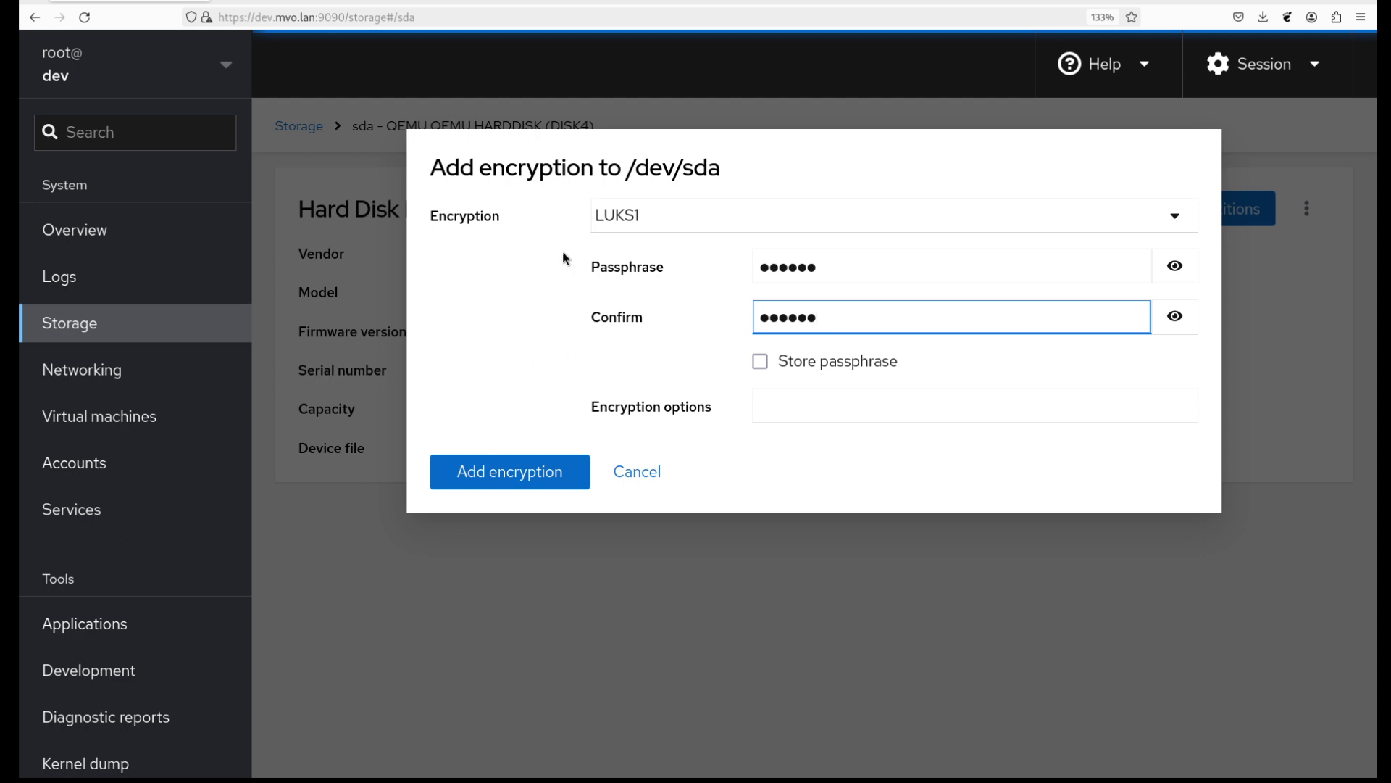
pyautogui.click(513, 478)
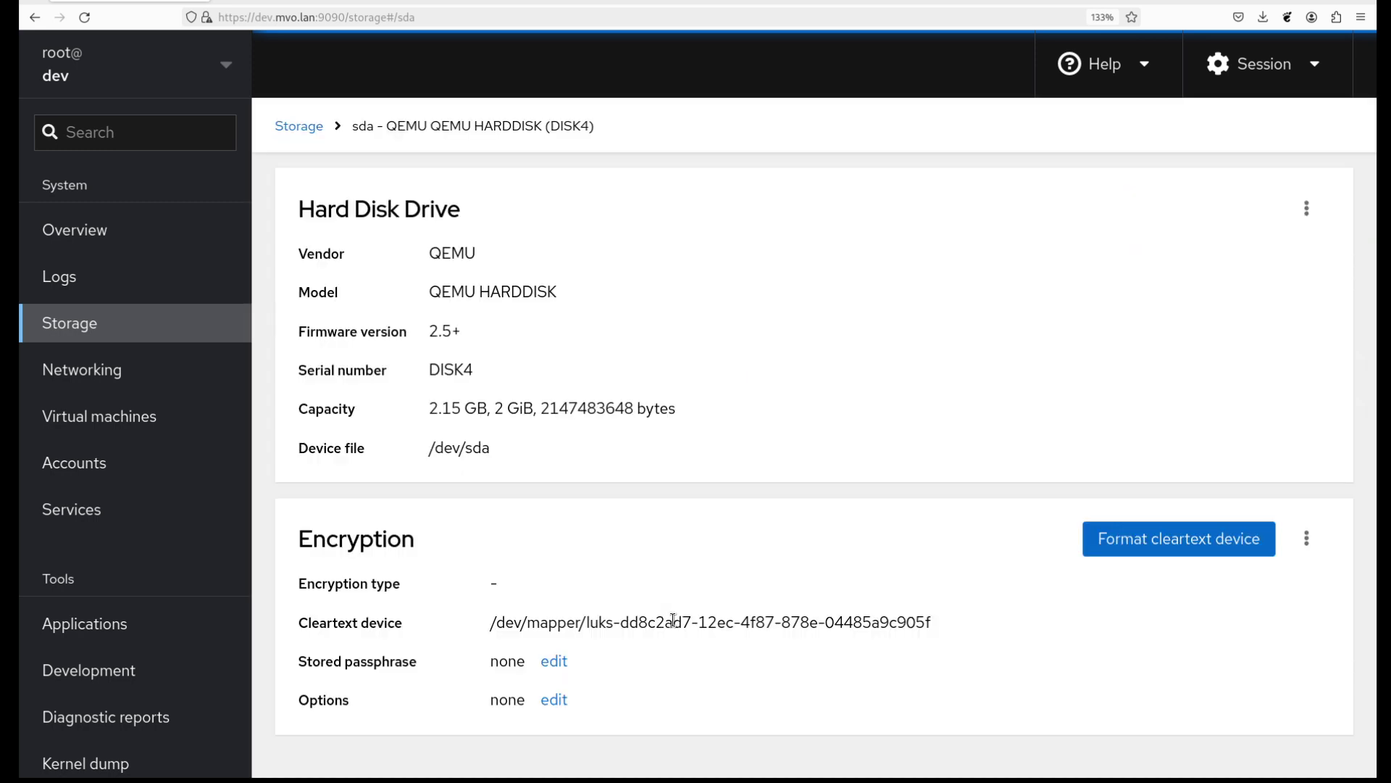
# Step: Format the cleartext device of the encrypted sda disk as an XFS filesystem without mounting it
pyautogui.scroll(-2, 797, 355)
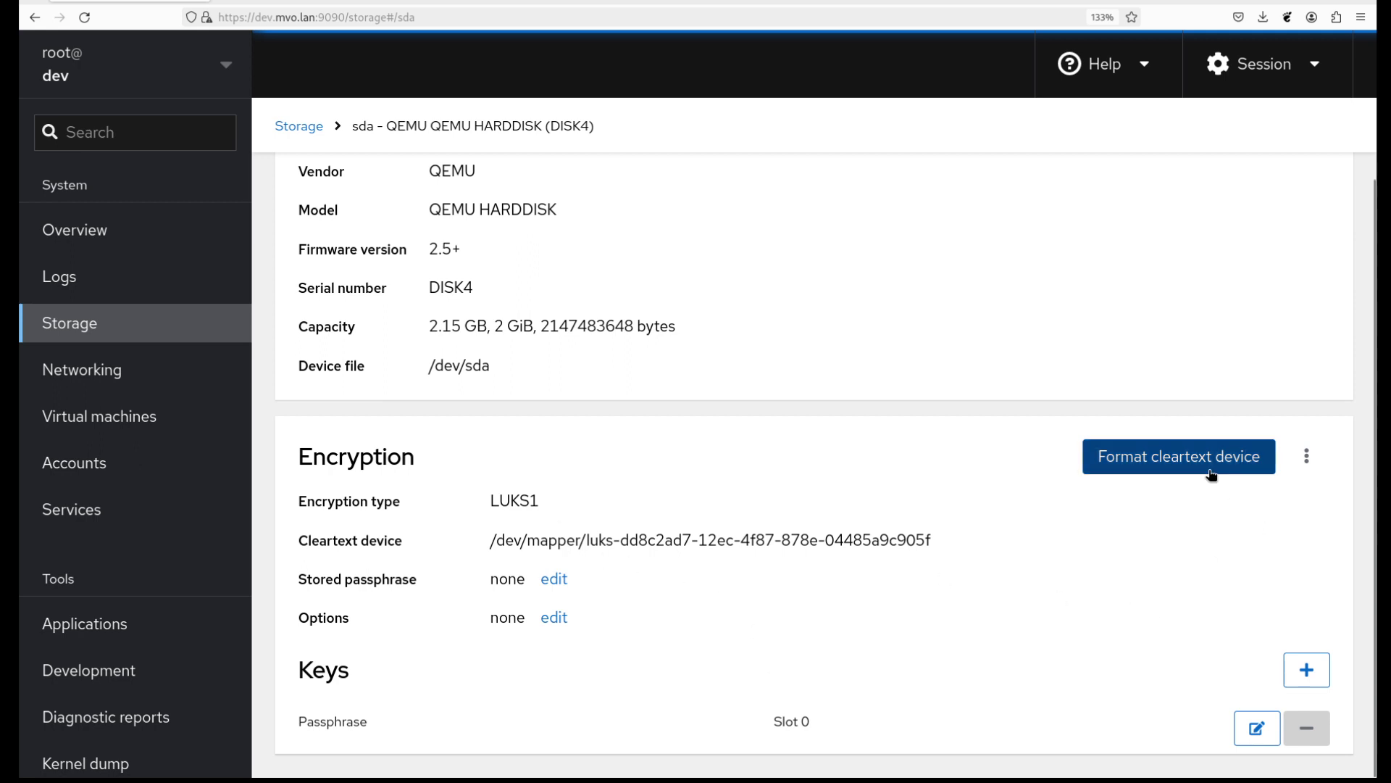
pyautogui.scroll(1, 1214, 422)
pyautogui.scroll(2, 1215, 429)
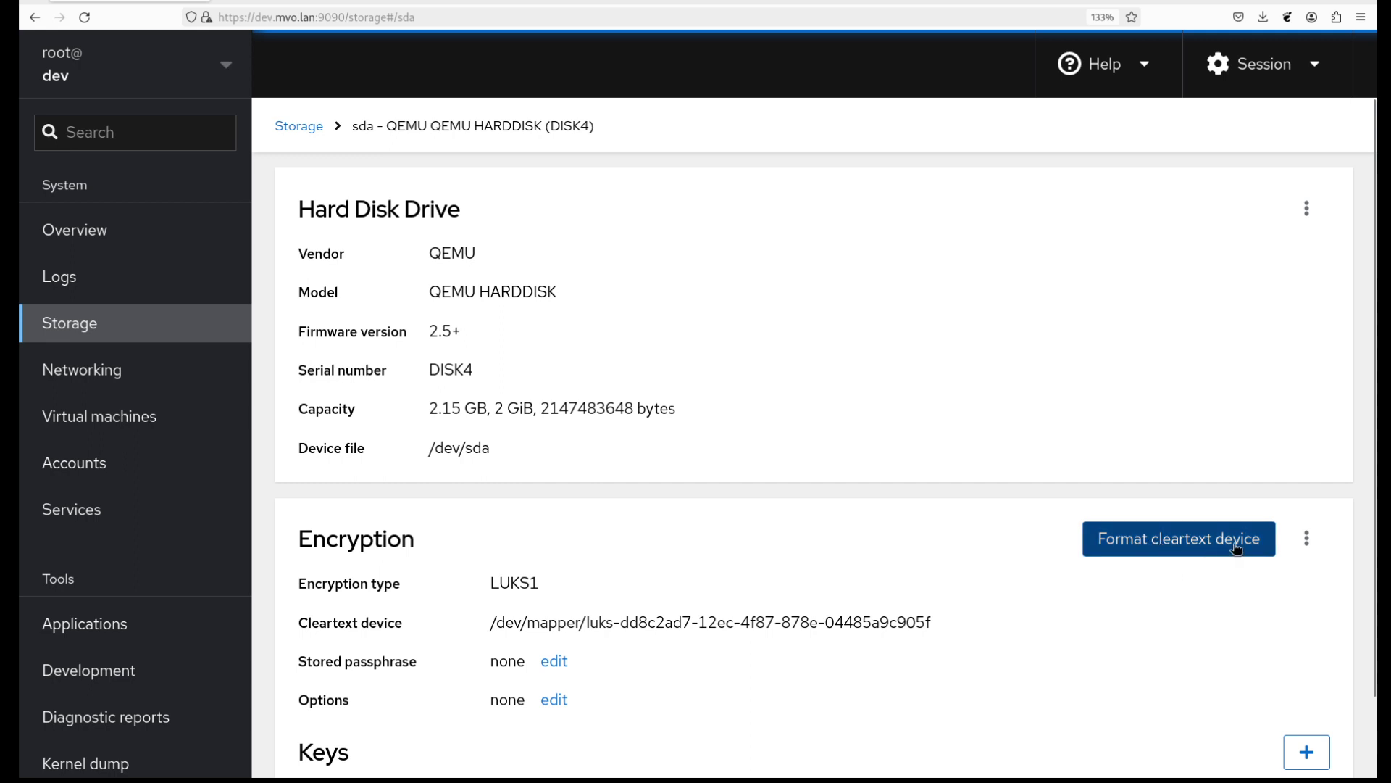
pyautogui.scroll(-1, 1072, 642)
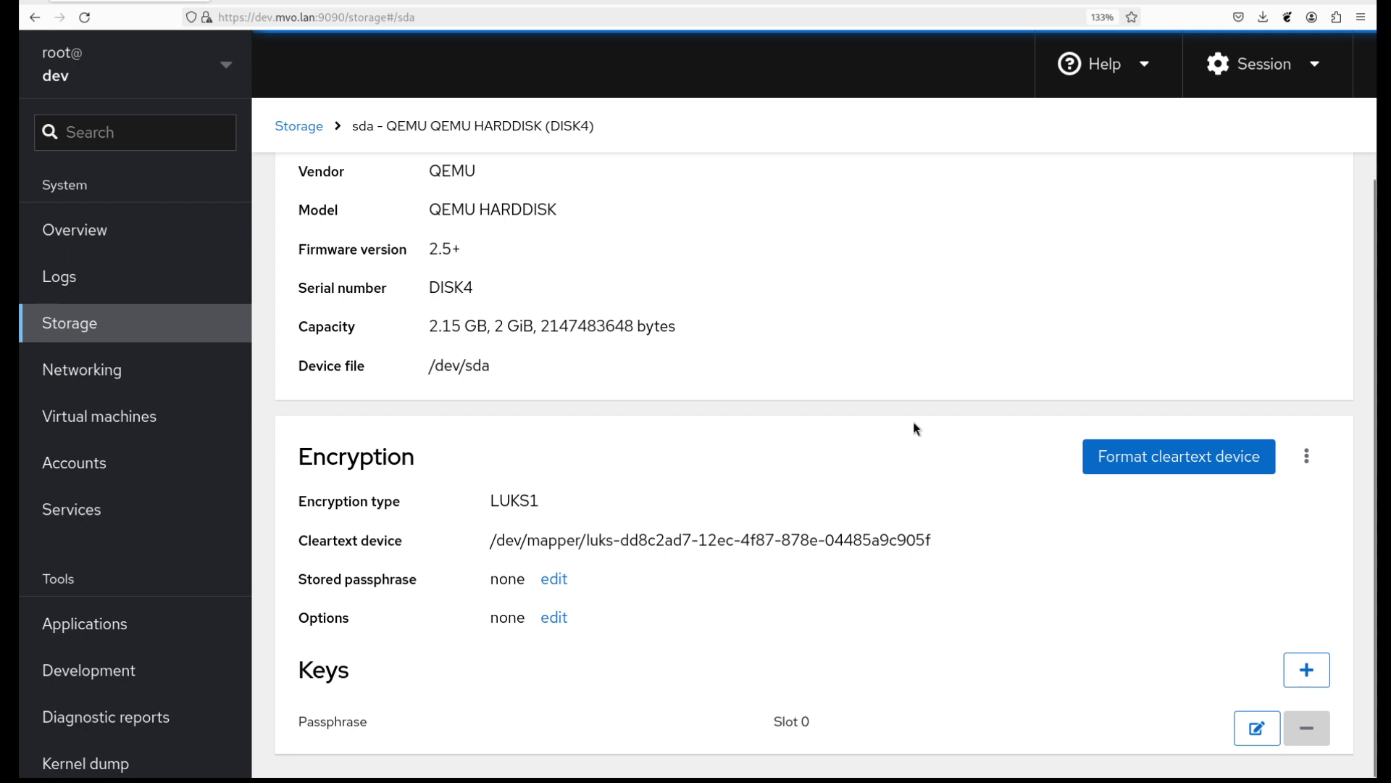
pyautogui.scroll(1, 1078, 649)
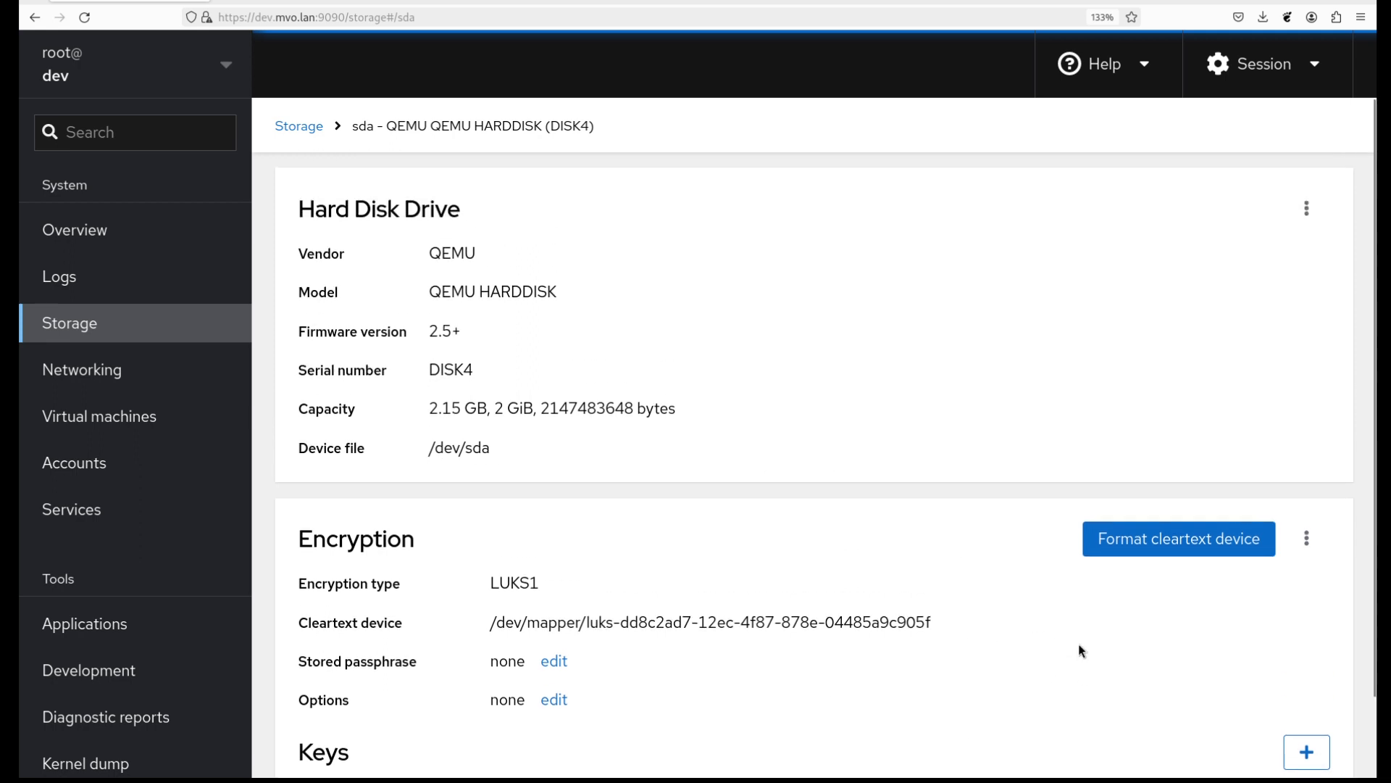
pyautogui.click(298, 124)
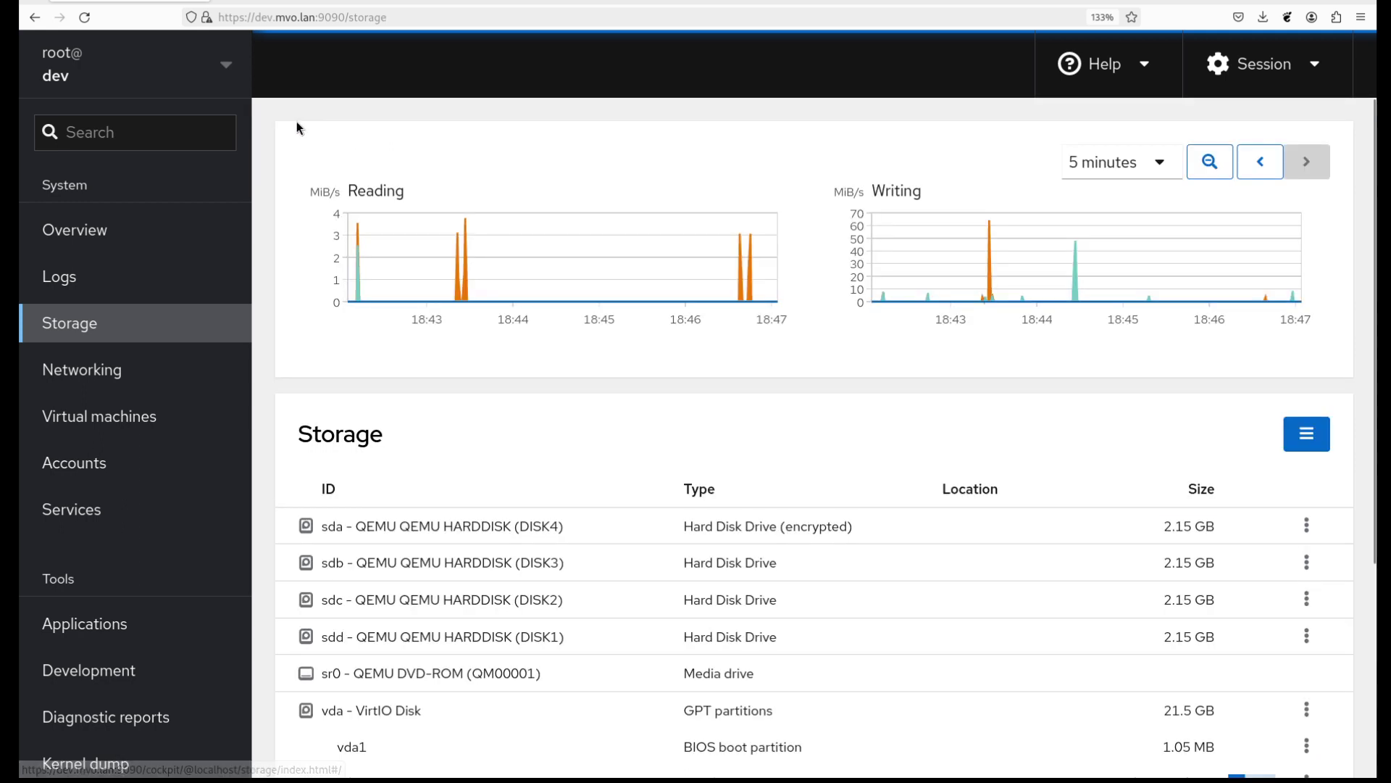
pyautogui.click(1307, 525)
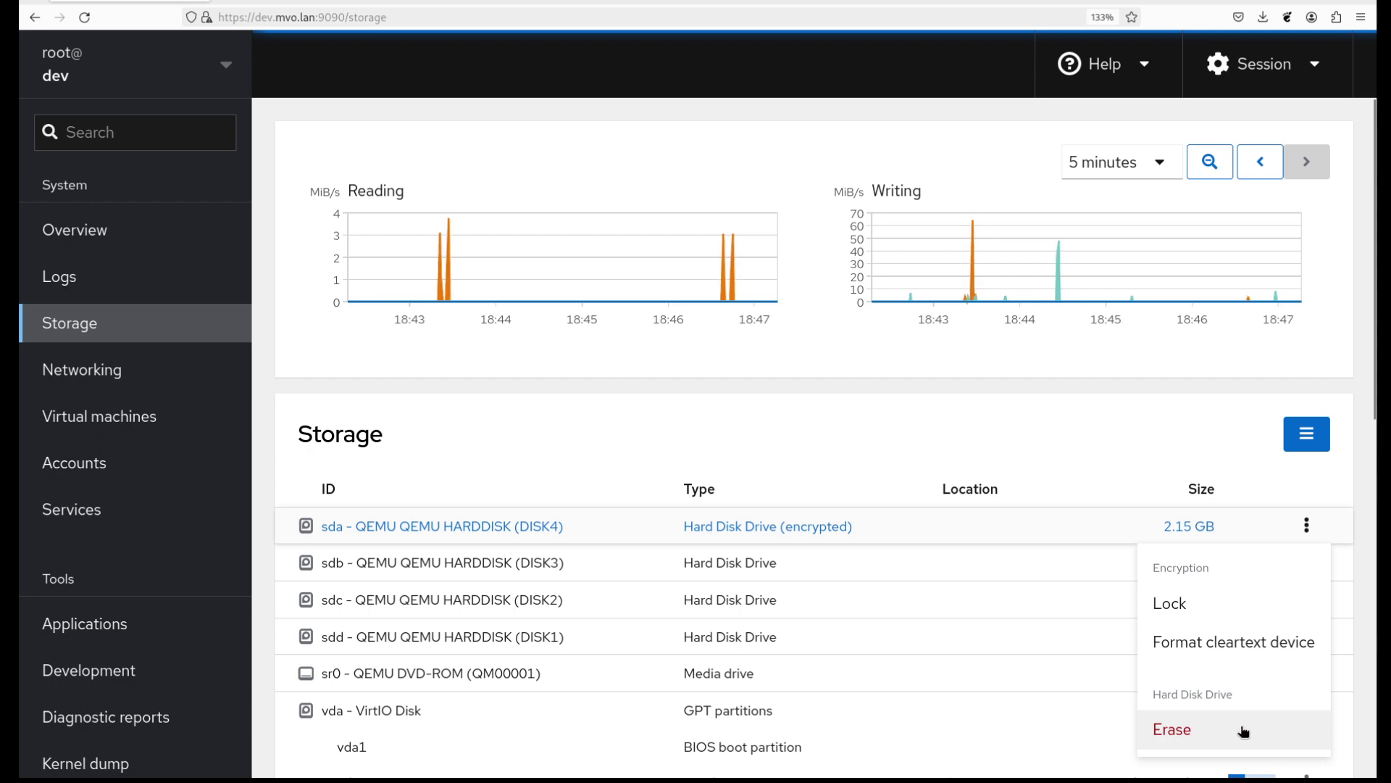
pyautogui.click(1273, 639)
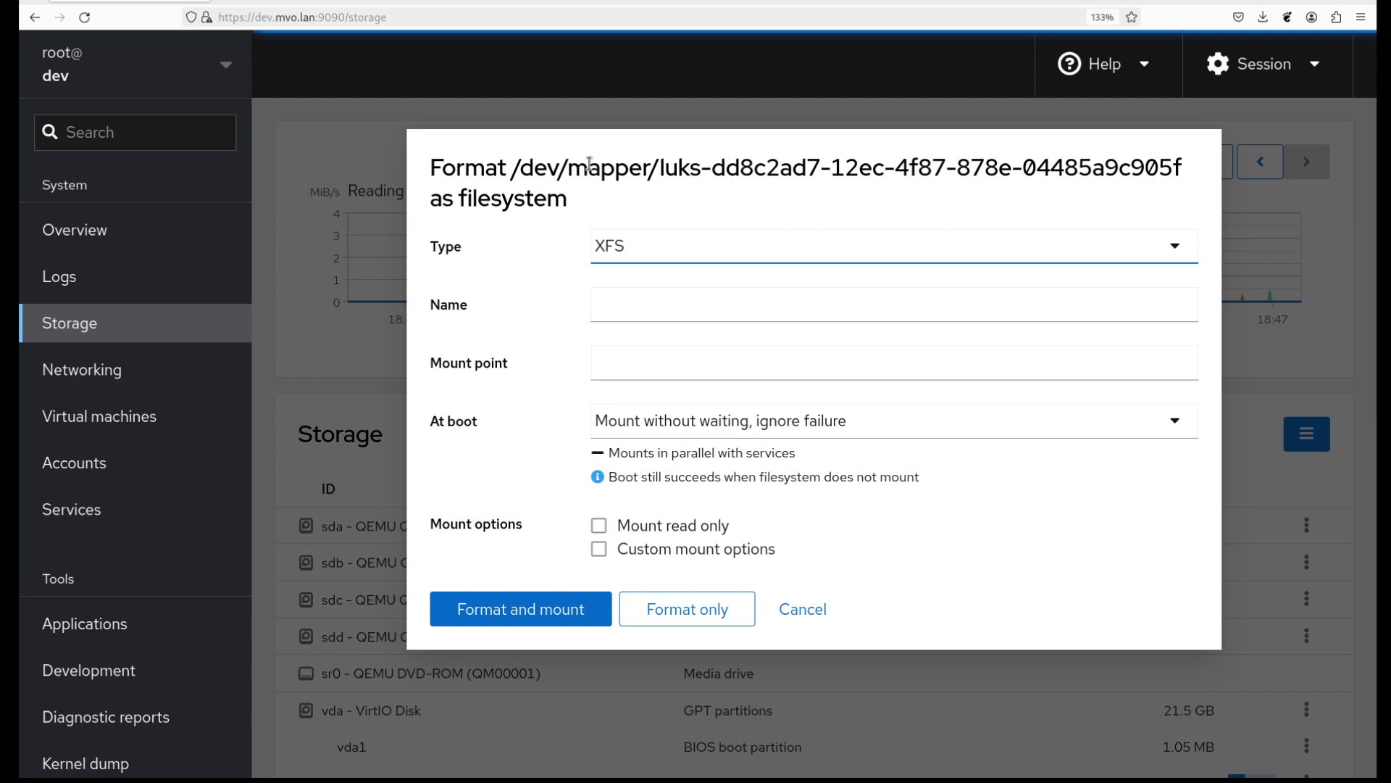
pyautogui.moveTo(511, 168); pyautogui.dragTo(1204, 166)
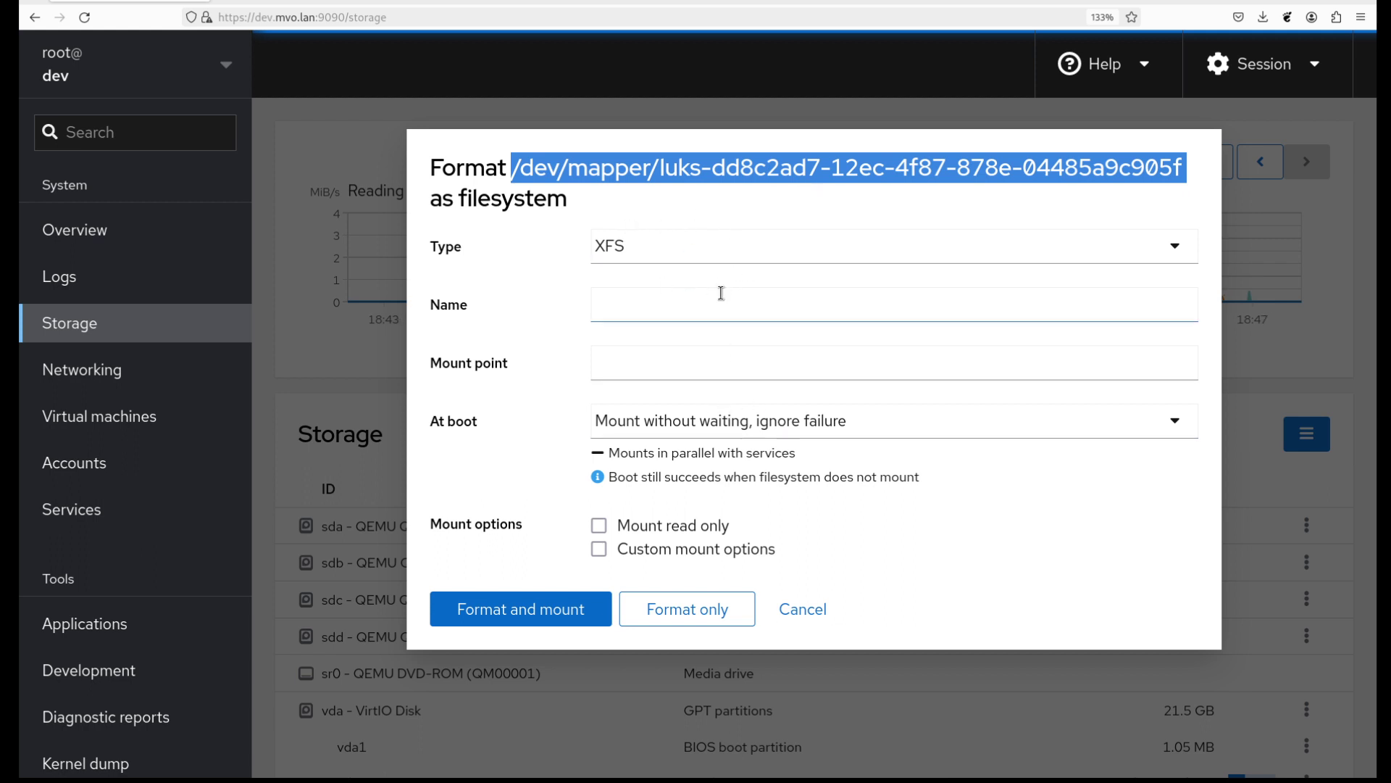
pyautogui.click(714, 622)
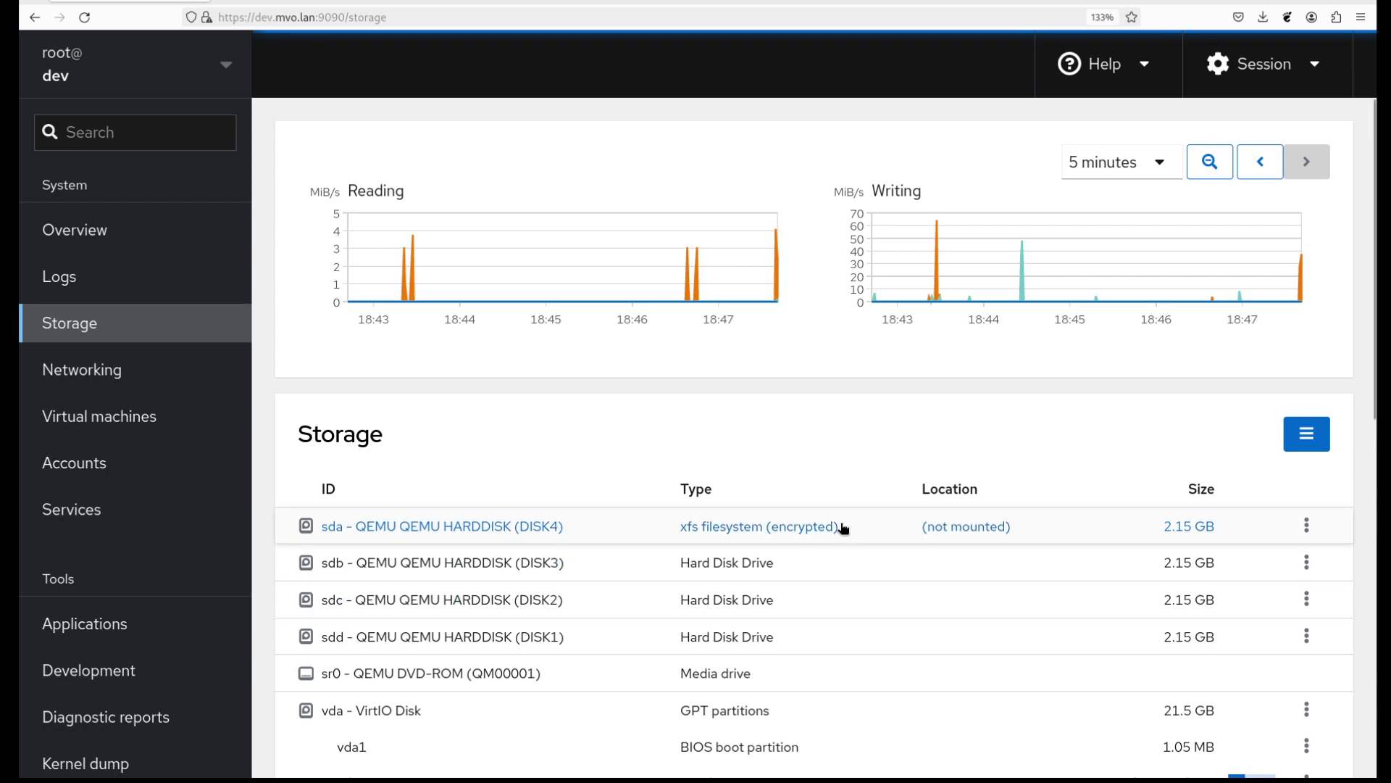
# Step: Open the details of the sda disk and lock its encryption layer
pyautogui.click(776, 530)
pyautogui.scroll(-2, 871, 495)
pyautogui.scroll(-2, 872, 496)
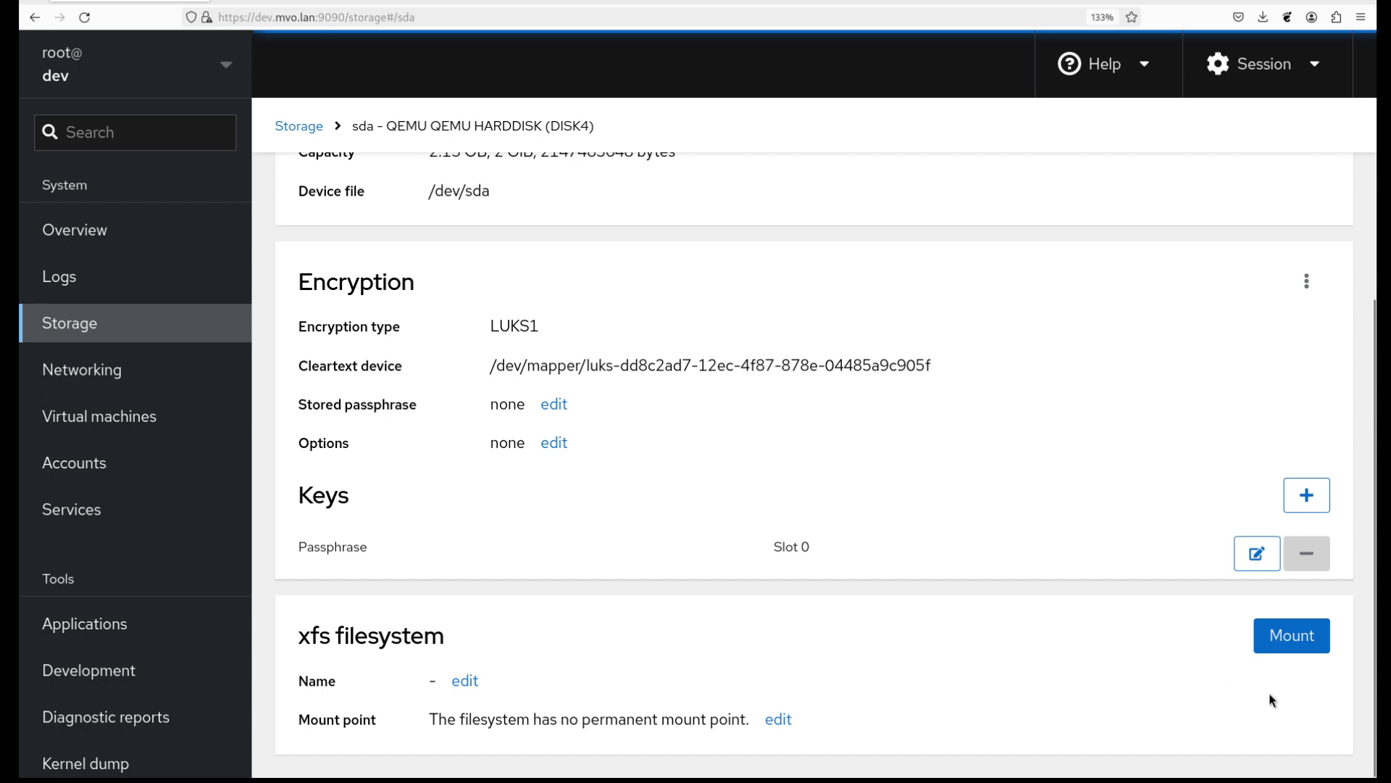
pyautogui.click(1307, 283)
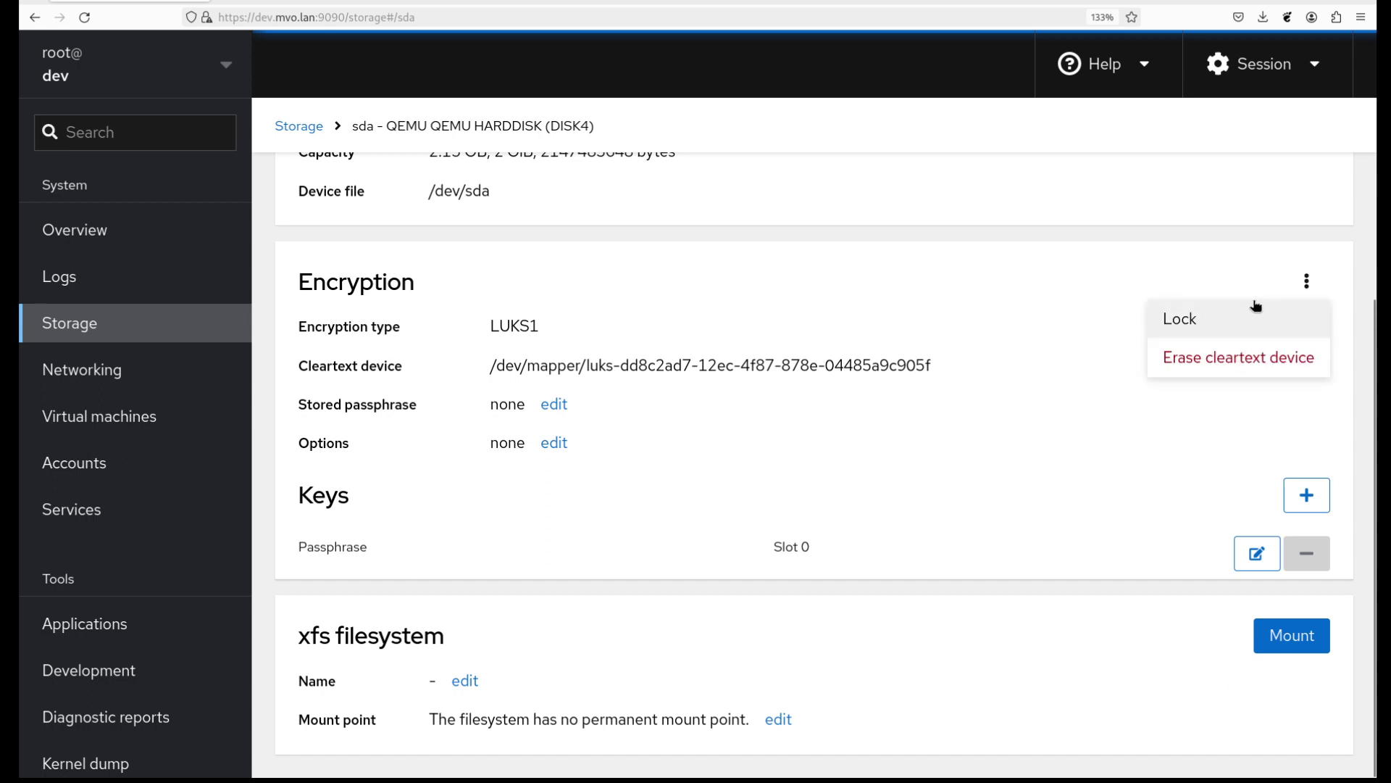
pyautogui.click(1194, 320)
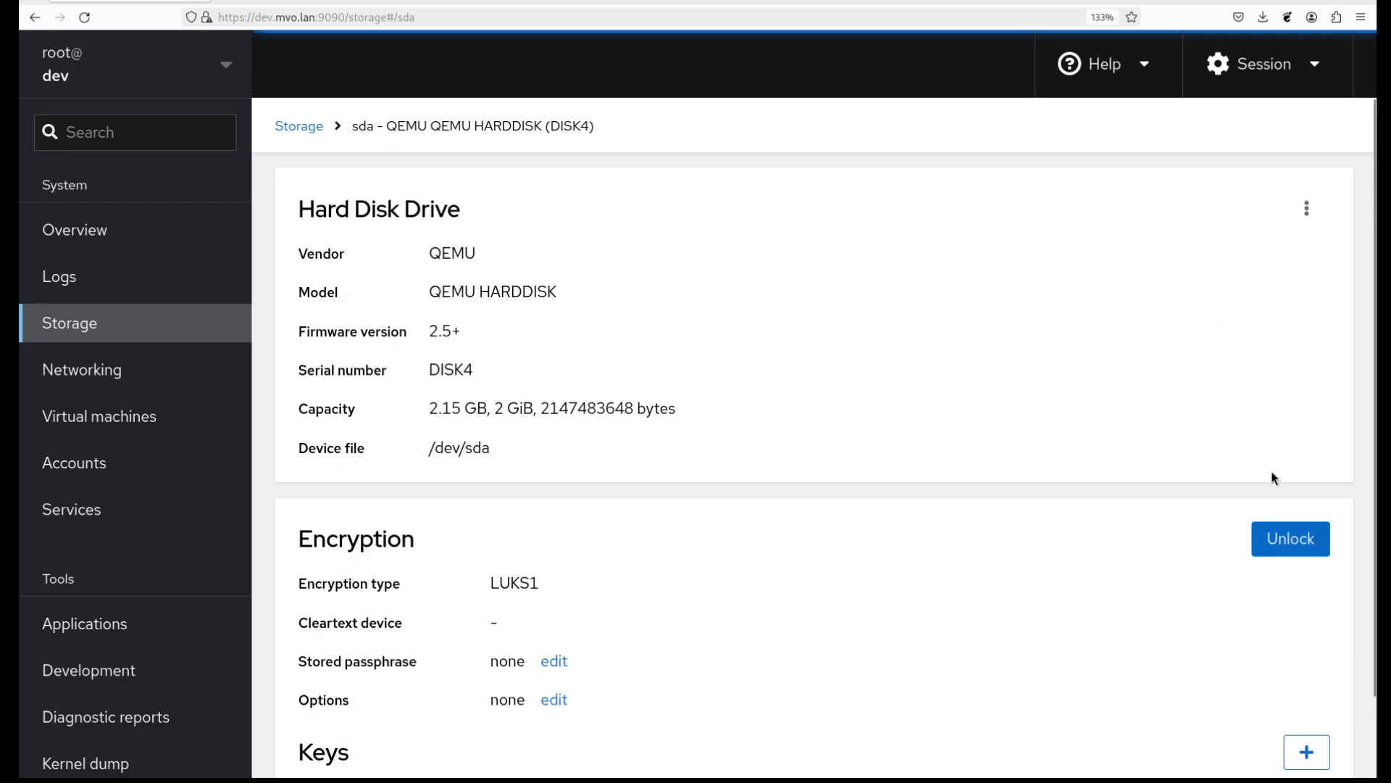
# Step: Unlock the encrypted sda disk by entering its passphrase
pyautogui.scroll(-2, 1270, 478)
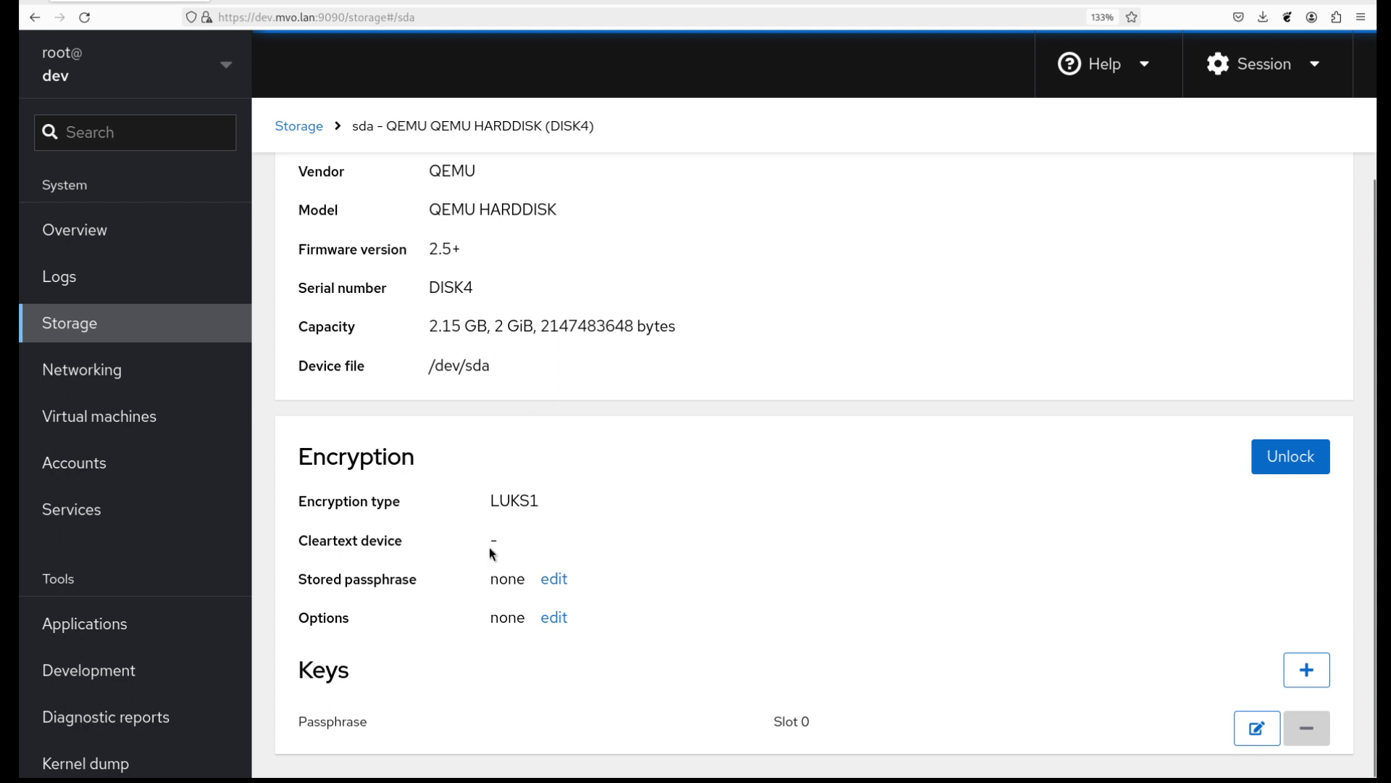
pyautogui.click(1282, 463)
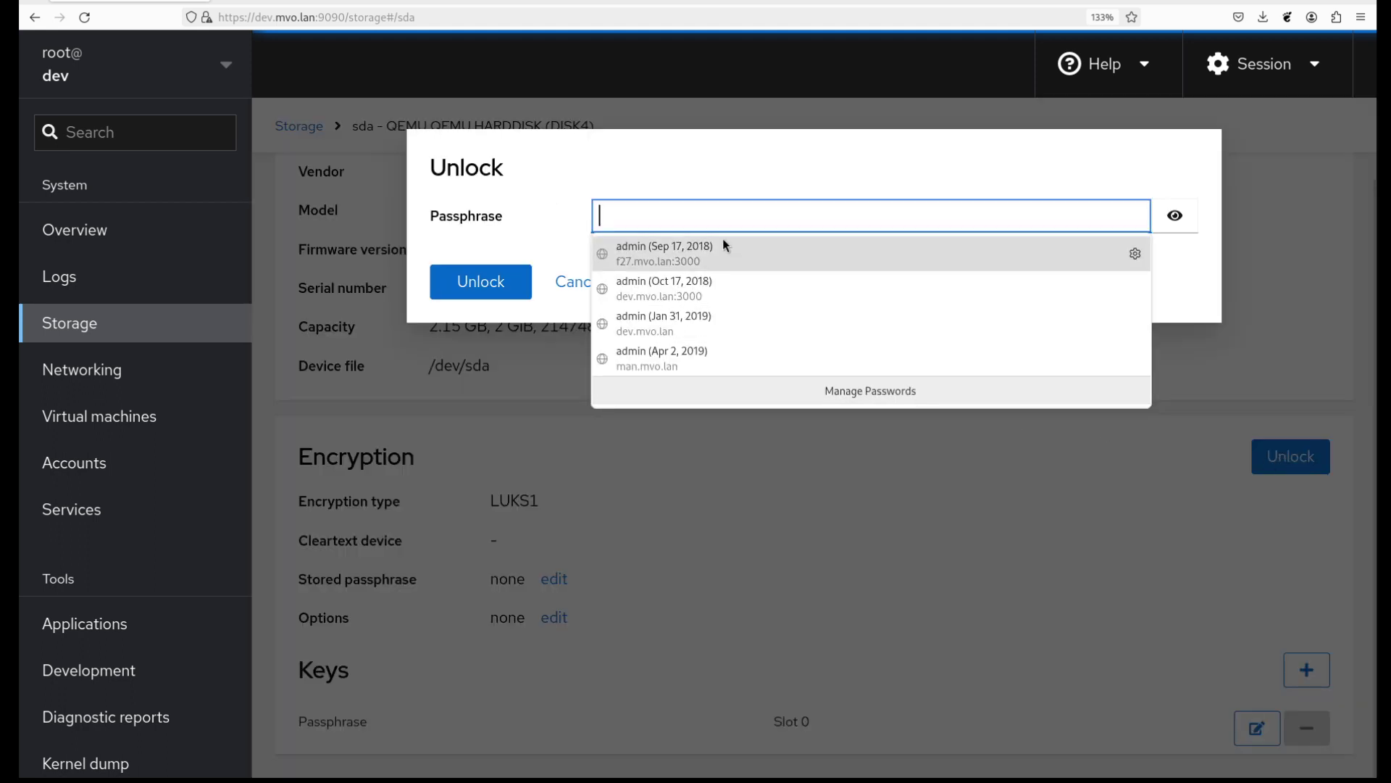
pyautogui.click(732, 211)
pyautogui.write('••••••')
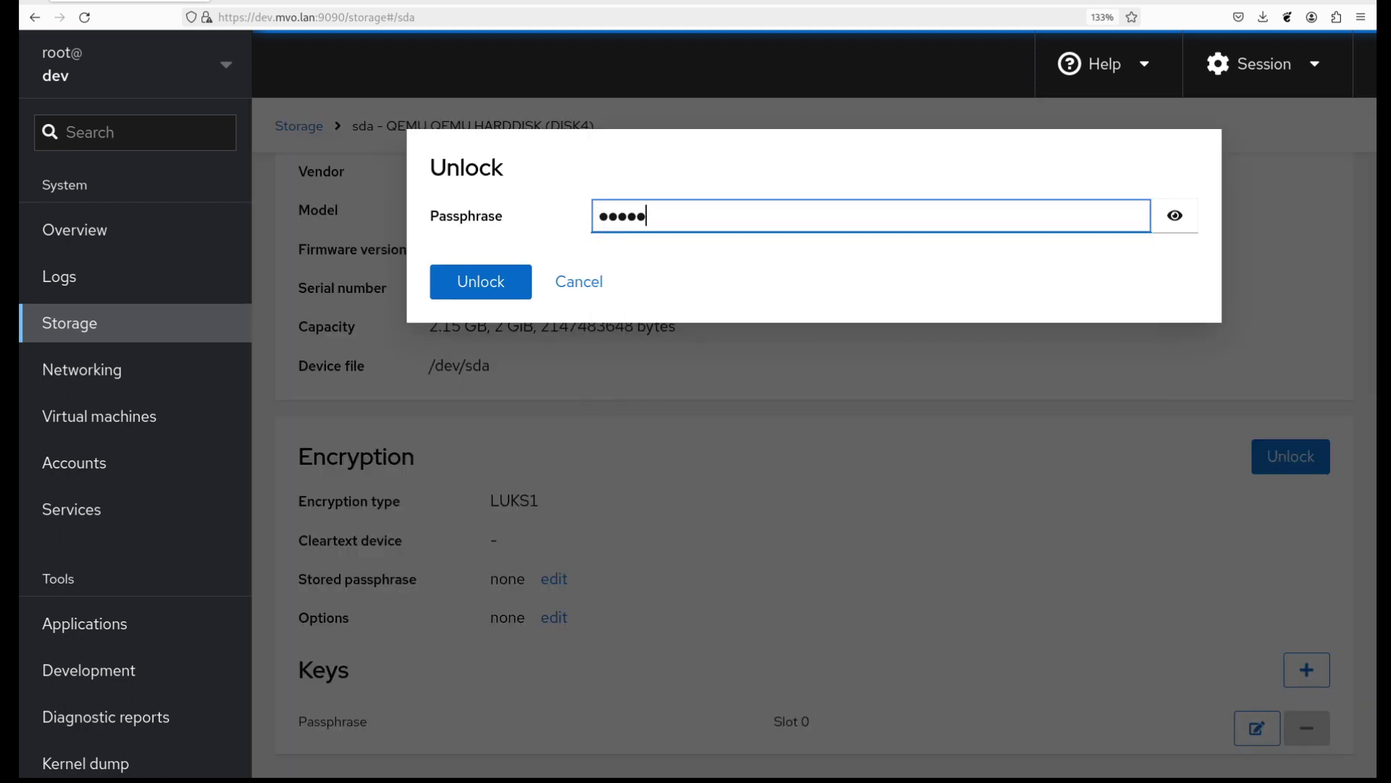
pyautogui.click(485, 280)
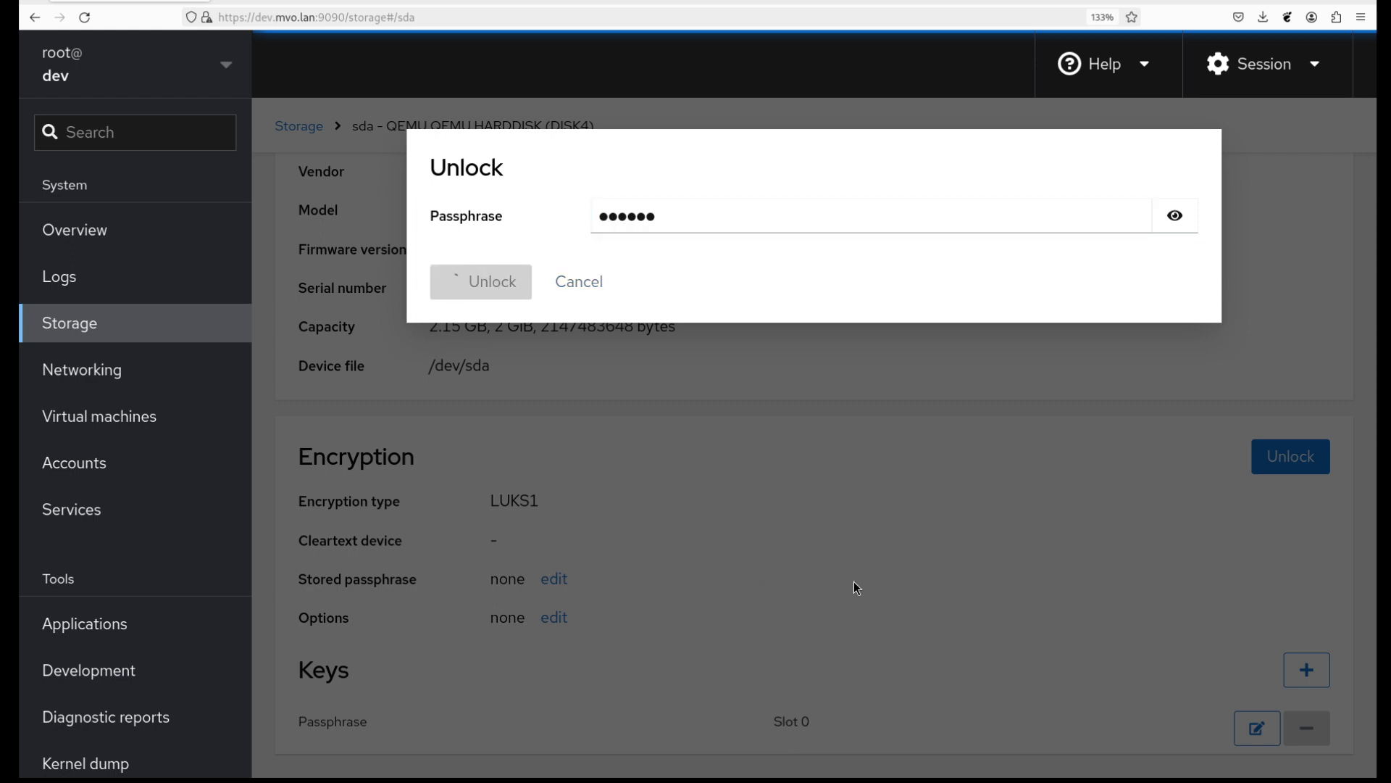
# Step: Examine the actions offered for sda's encryption layer and for the whole disk, along with its encryption, keys and filesystem sections
pyautogui.scroll(-2, 957, 468)
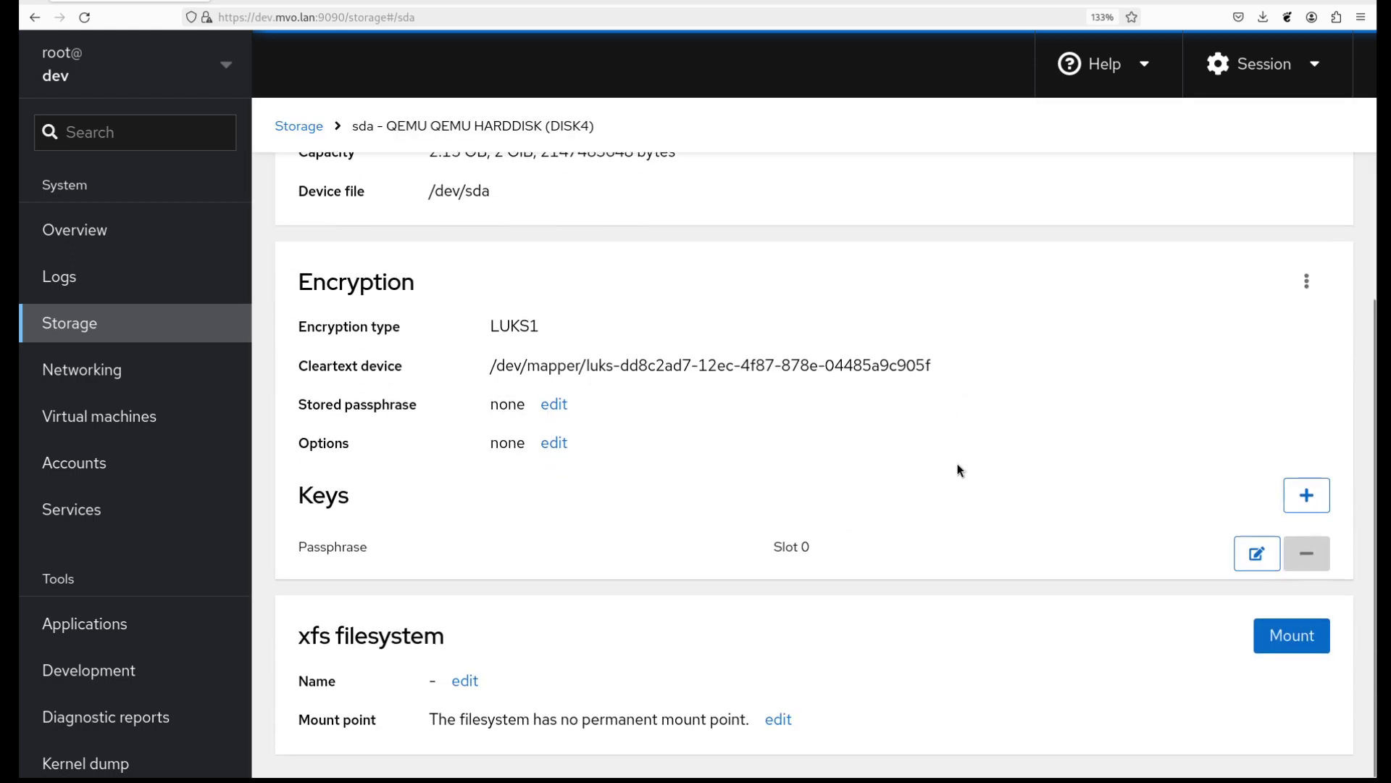
pyautogui.click(1307, 281)
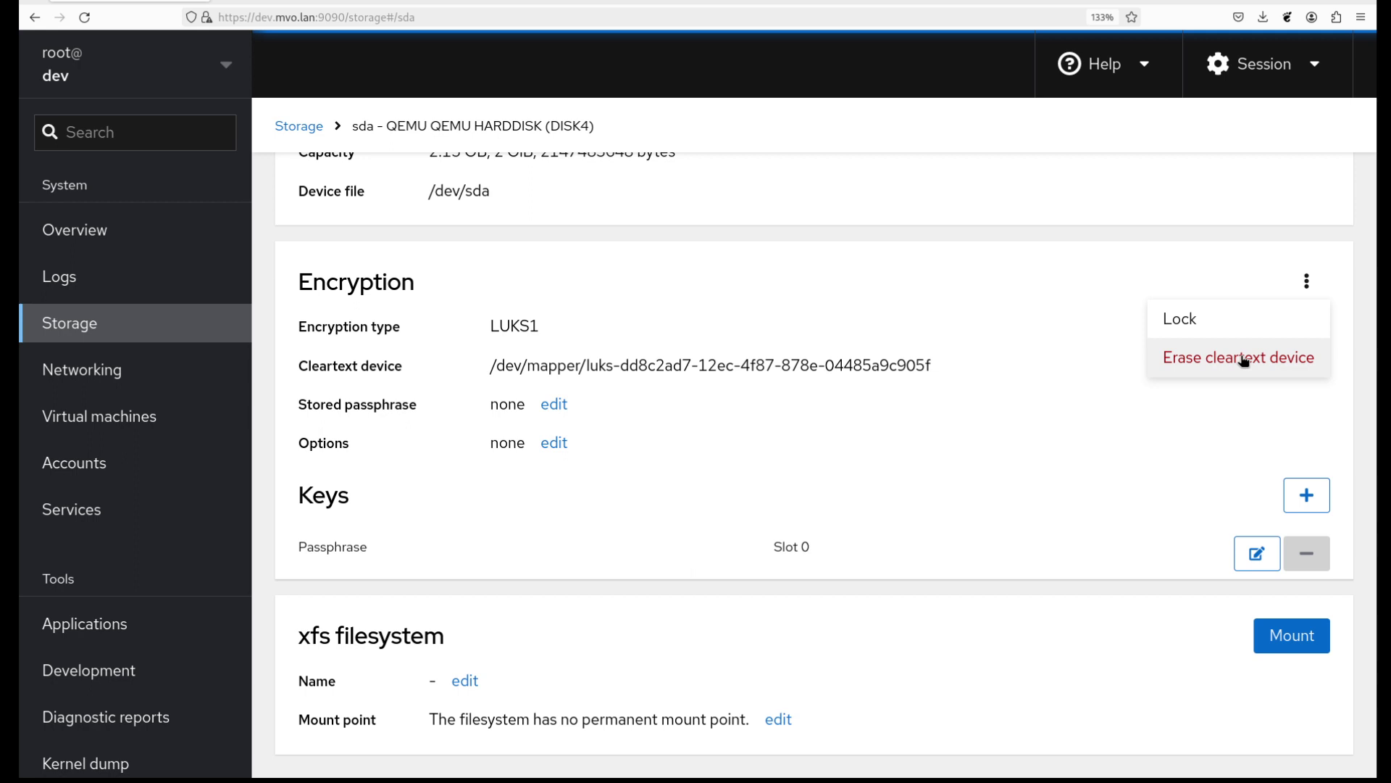
pyautogui.scroll(4, 1000, 366)
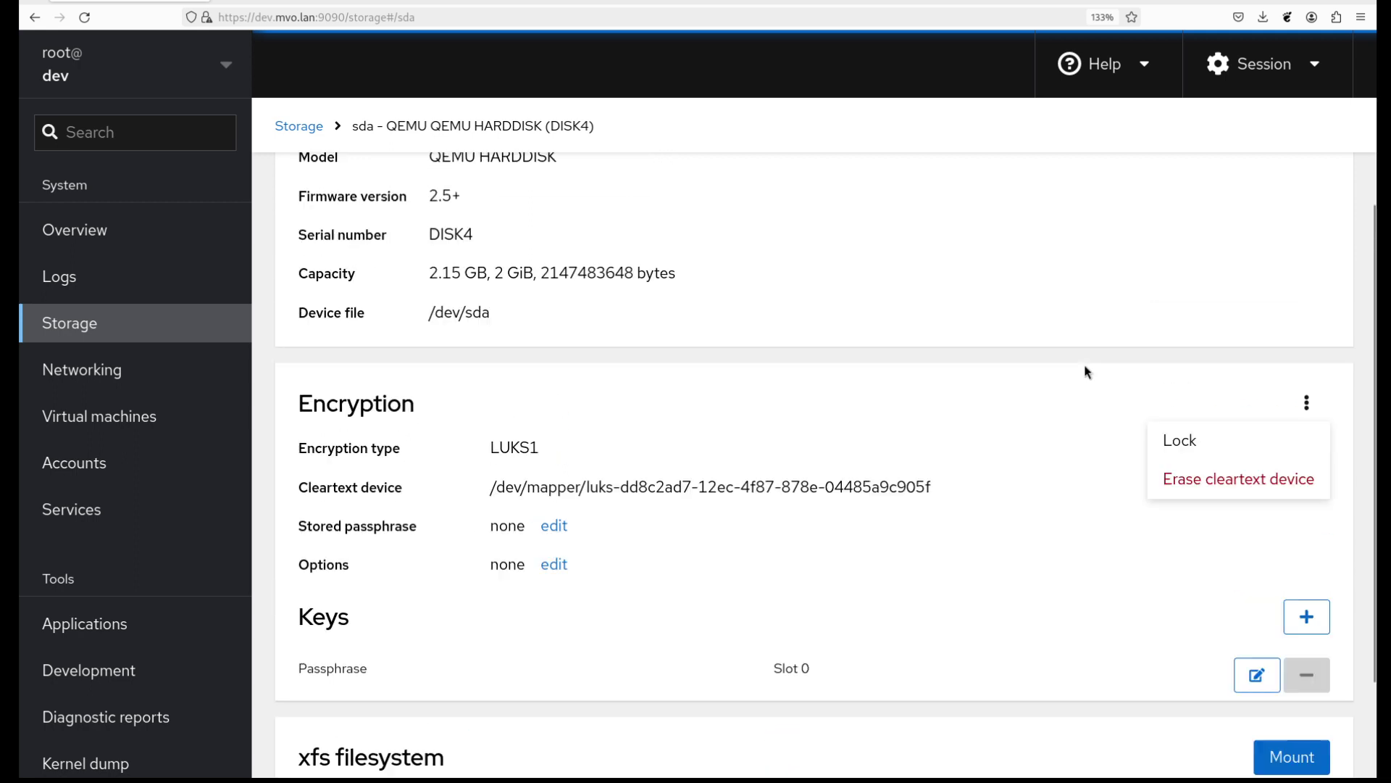
pyautogui.click(1307, 208)
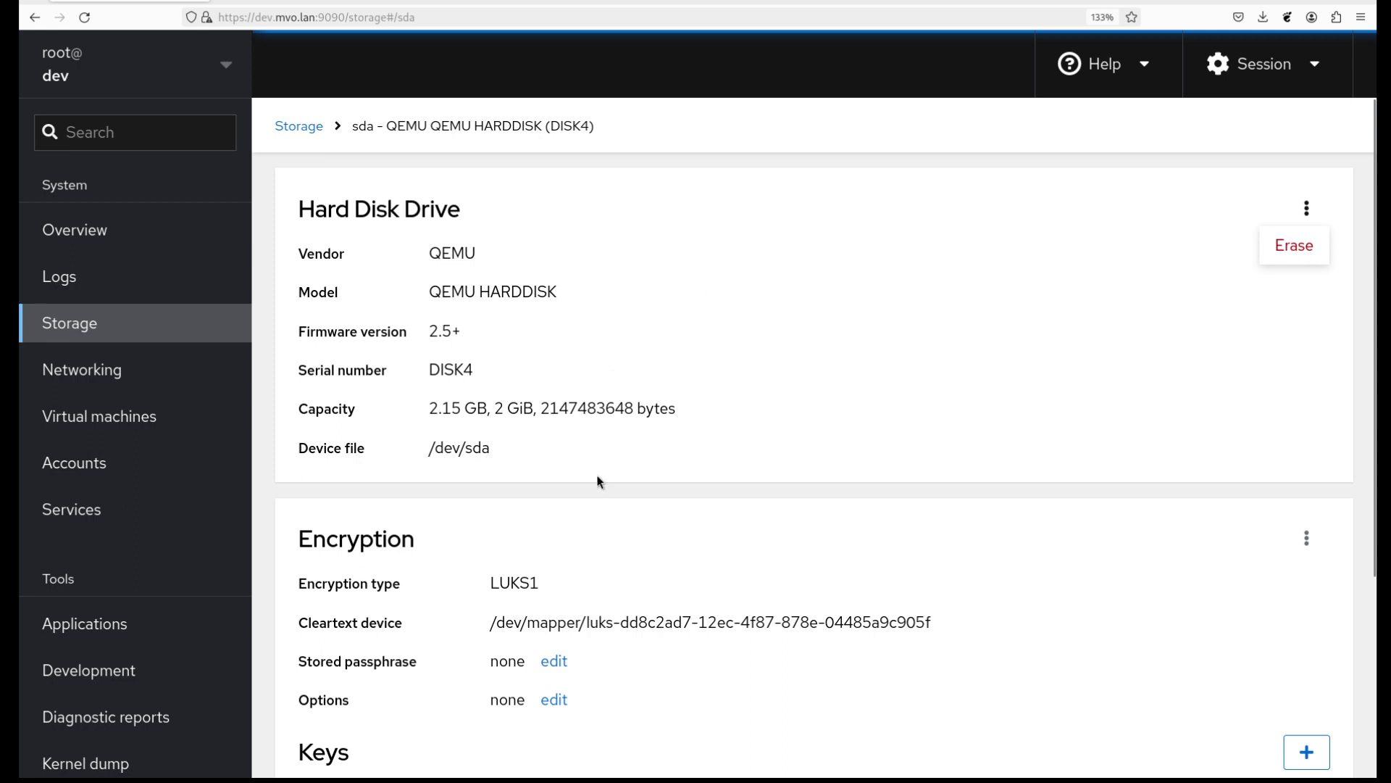
pyautogui.click(1079, 344)
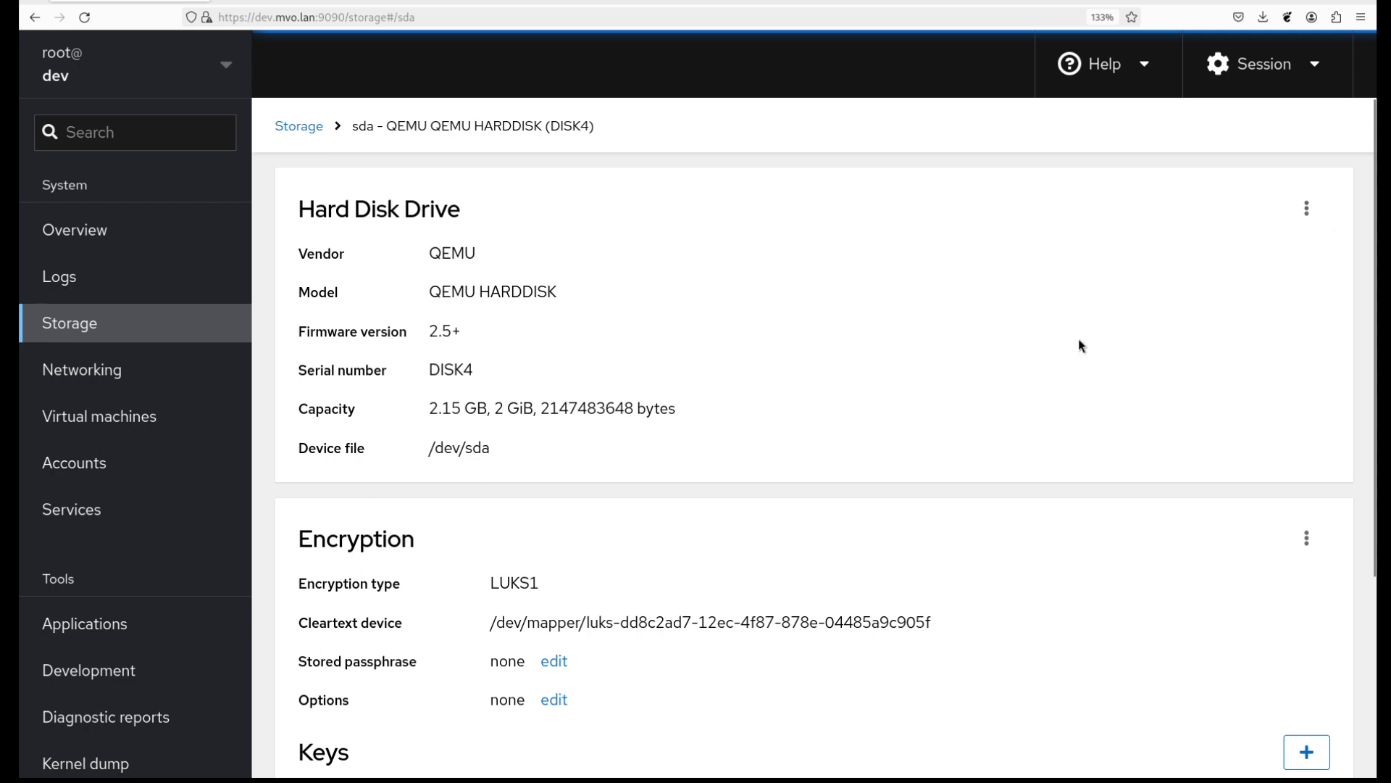
pyautogui.scroll(-2, 1038, 304)
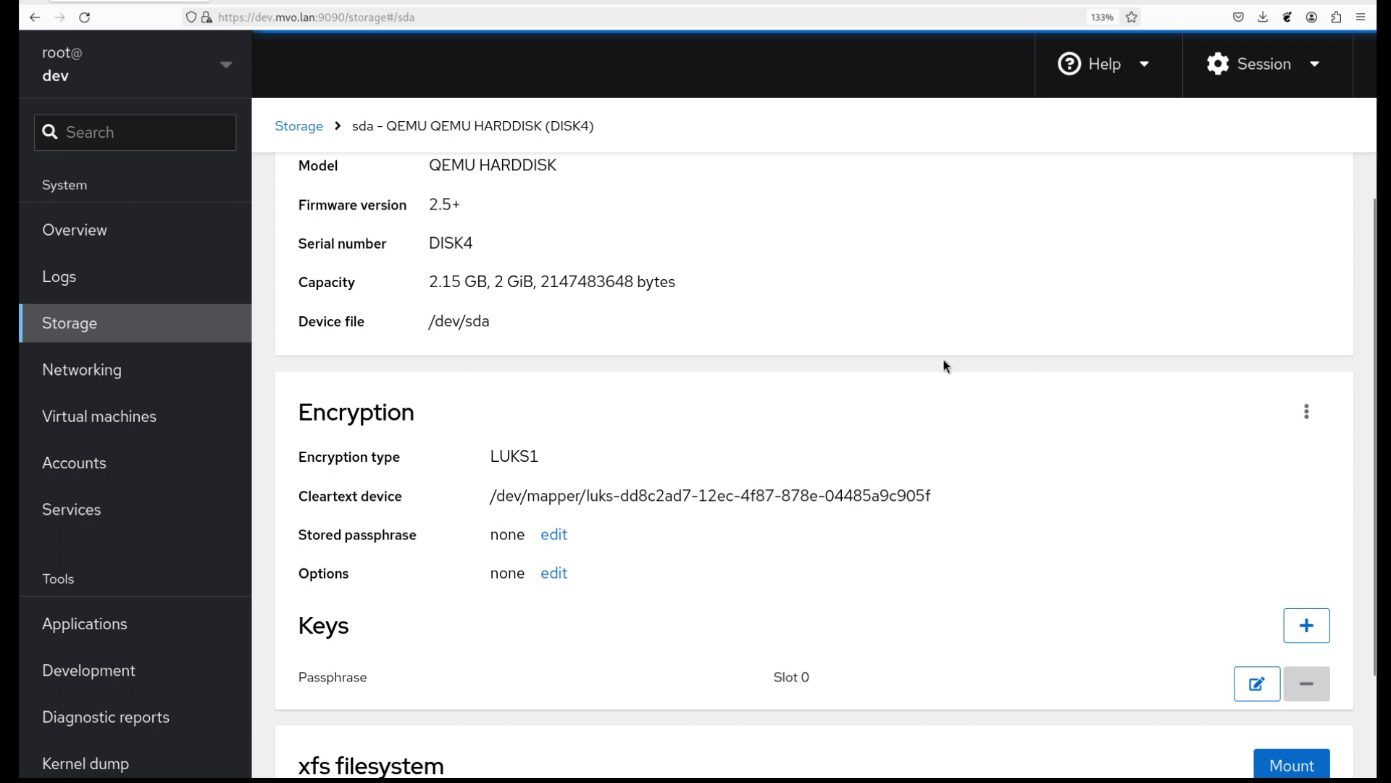
pyautogui.scroll(-2, 946, 367)
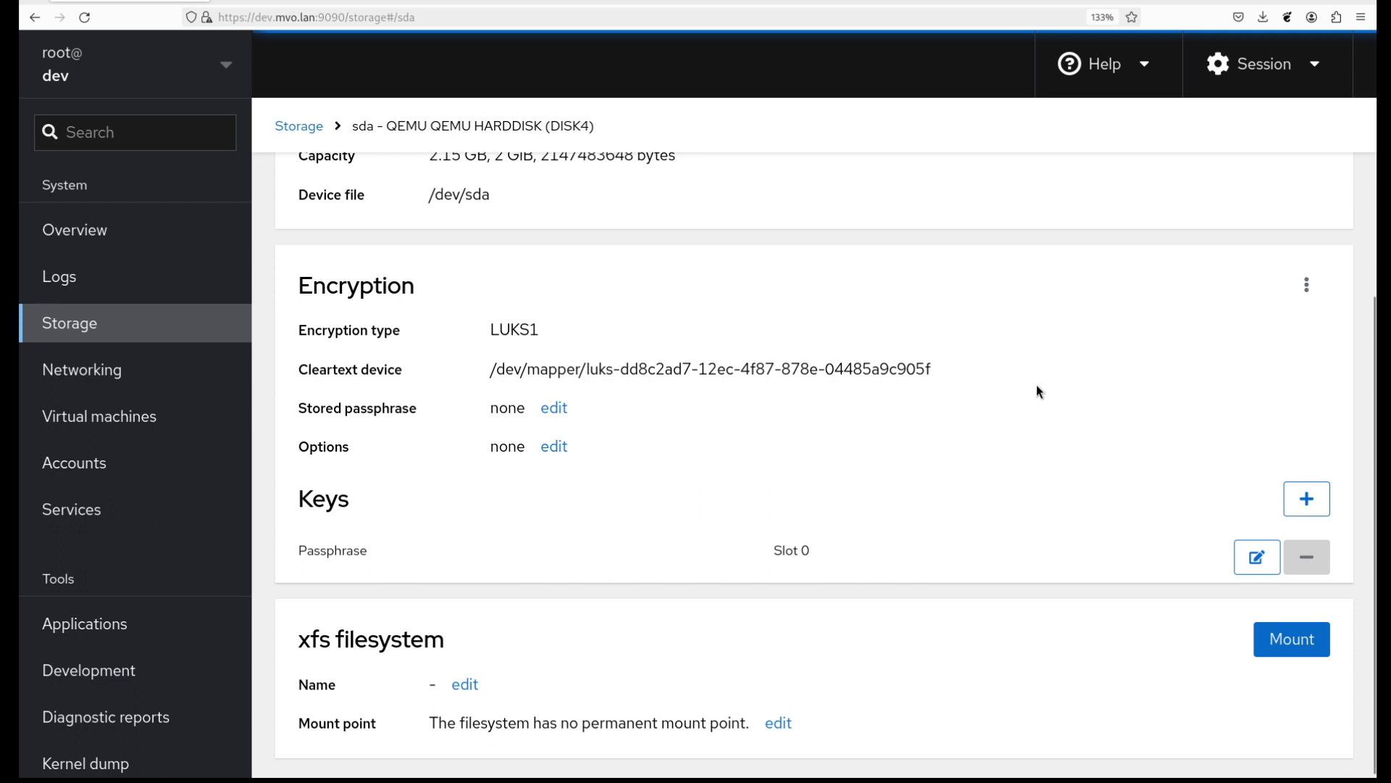
pyautogui.scroll(4, 1038, 392)
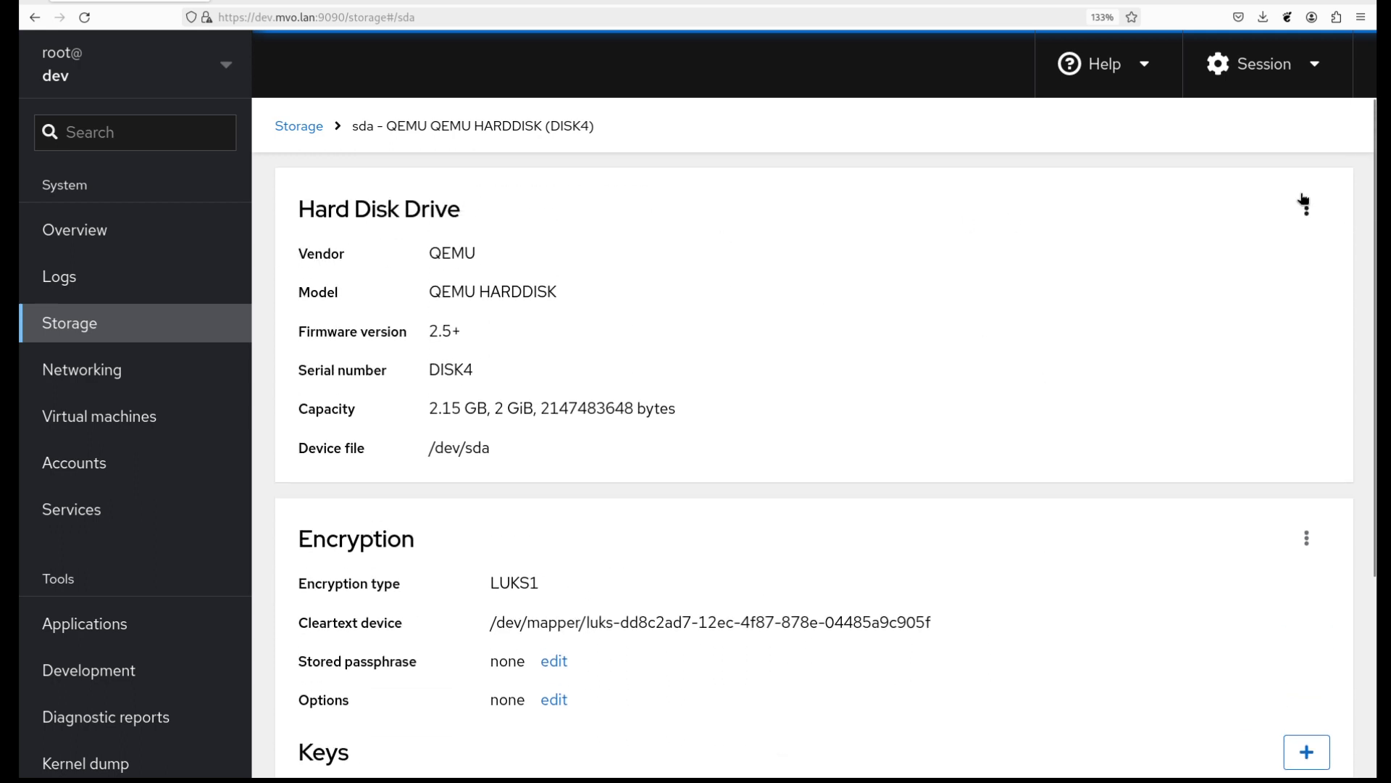
pyautogui.scroll(-4, 1038, 684)
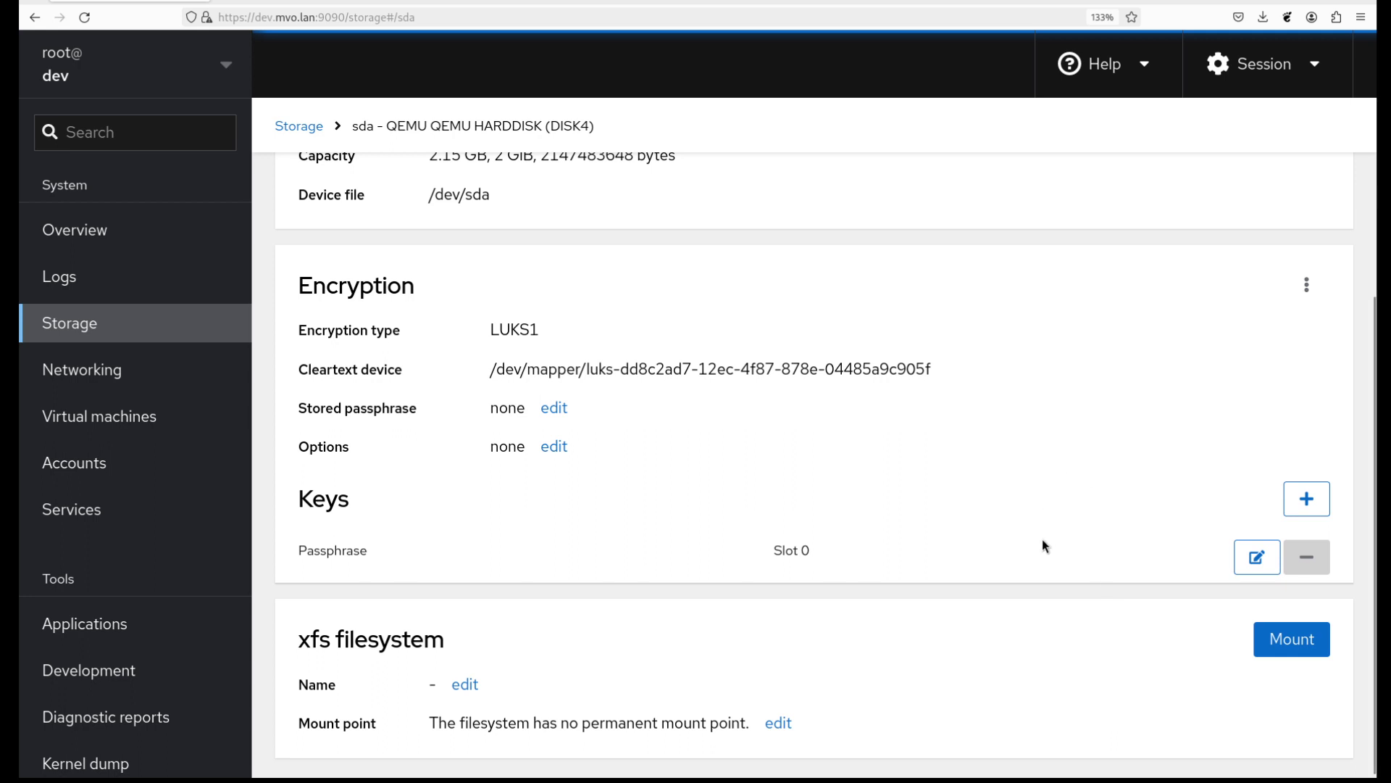
pyautogui.scroll(4, 1019, 348)
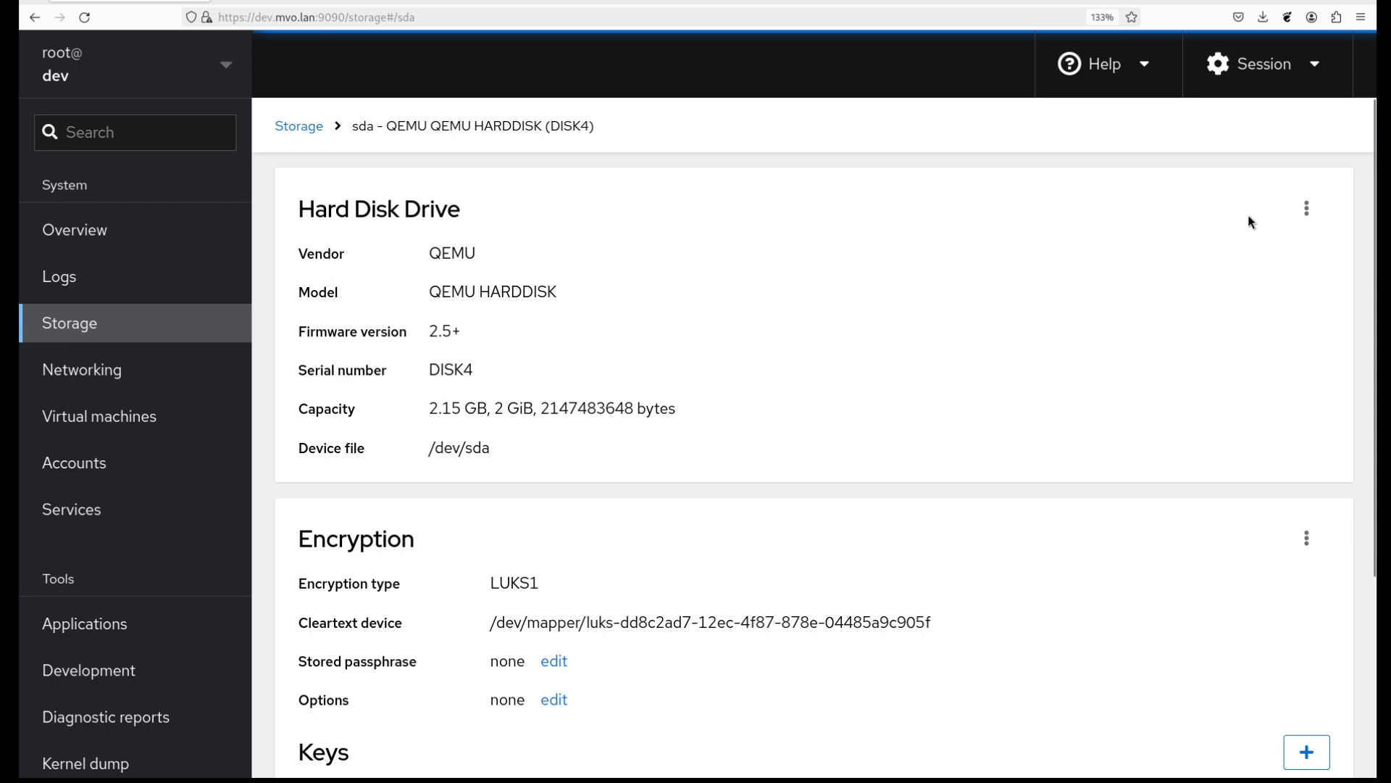
# Step: Erase the encrypted /dev/sda disk without overwriting its existing data with zeros
pyautogui.click(1304, 209)
pyautogui.click(1294, 246)
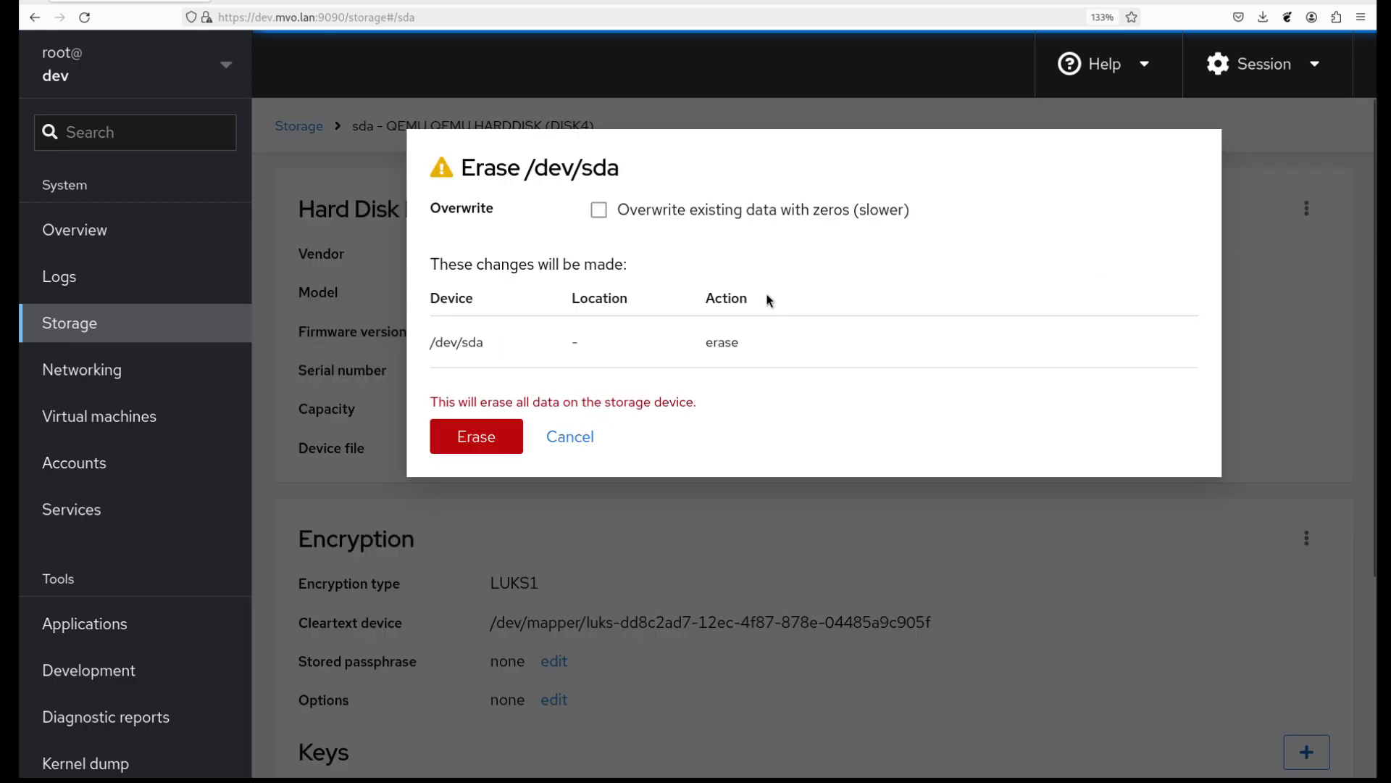
pyautogui.click(455, 436)
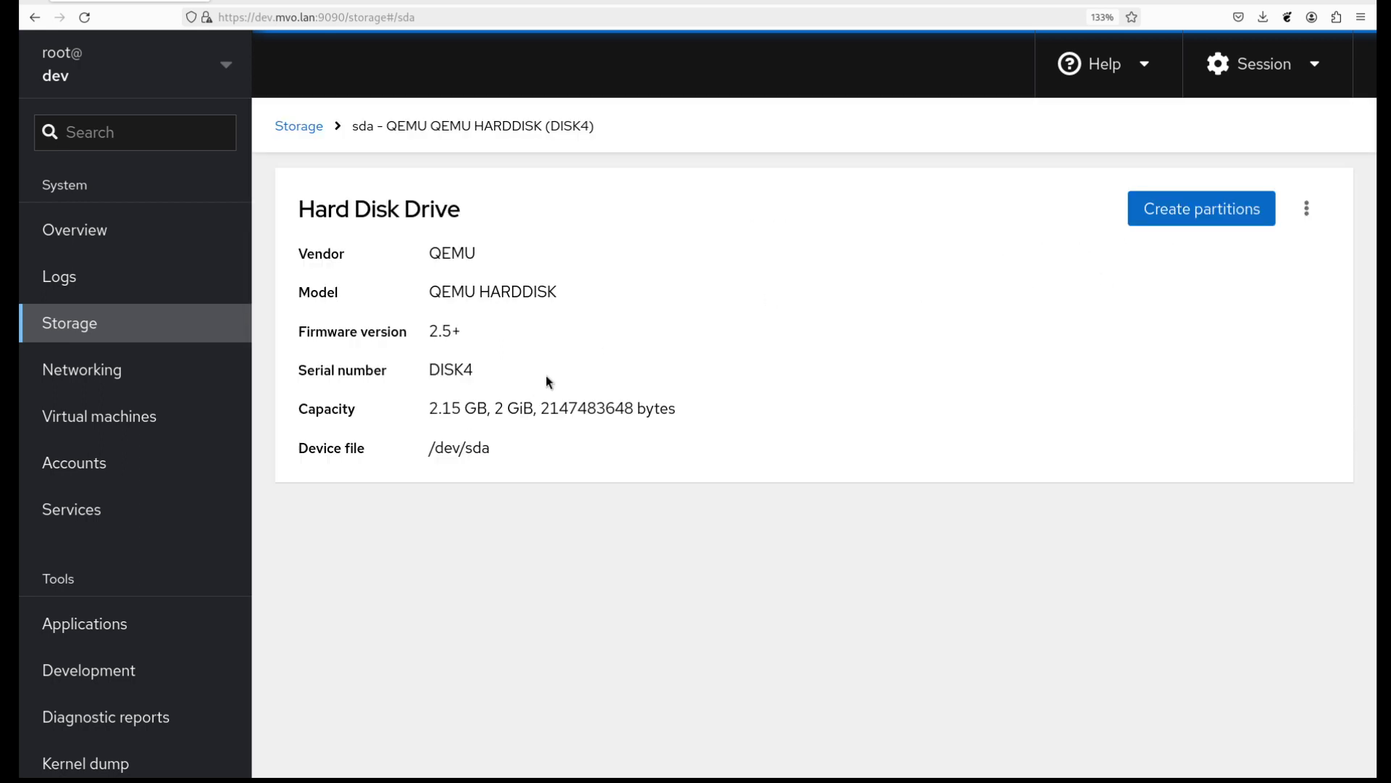
# Step: Format the whole /dev/sda disk as swap and start it
pyautogui.click(1308, 211)
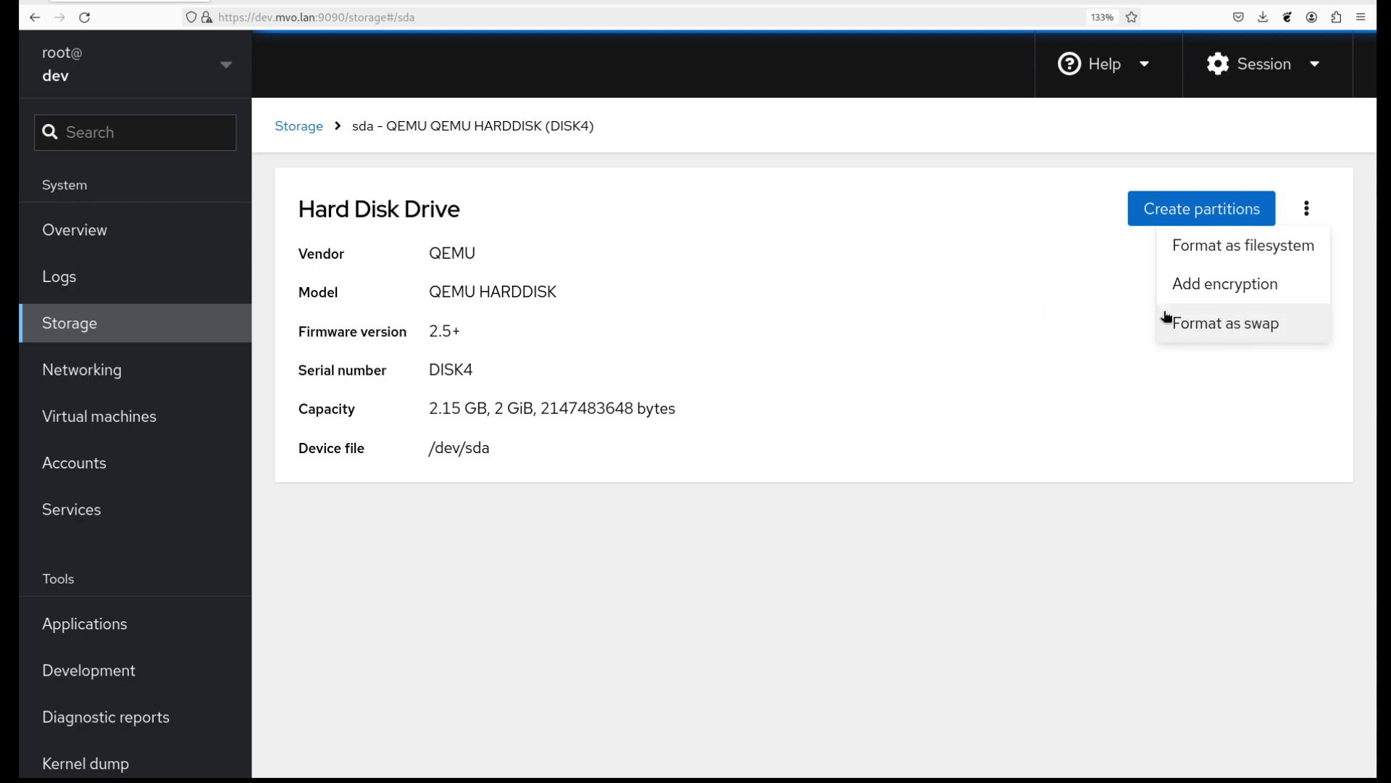
pyautogui.click(1235, 327)
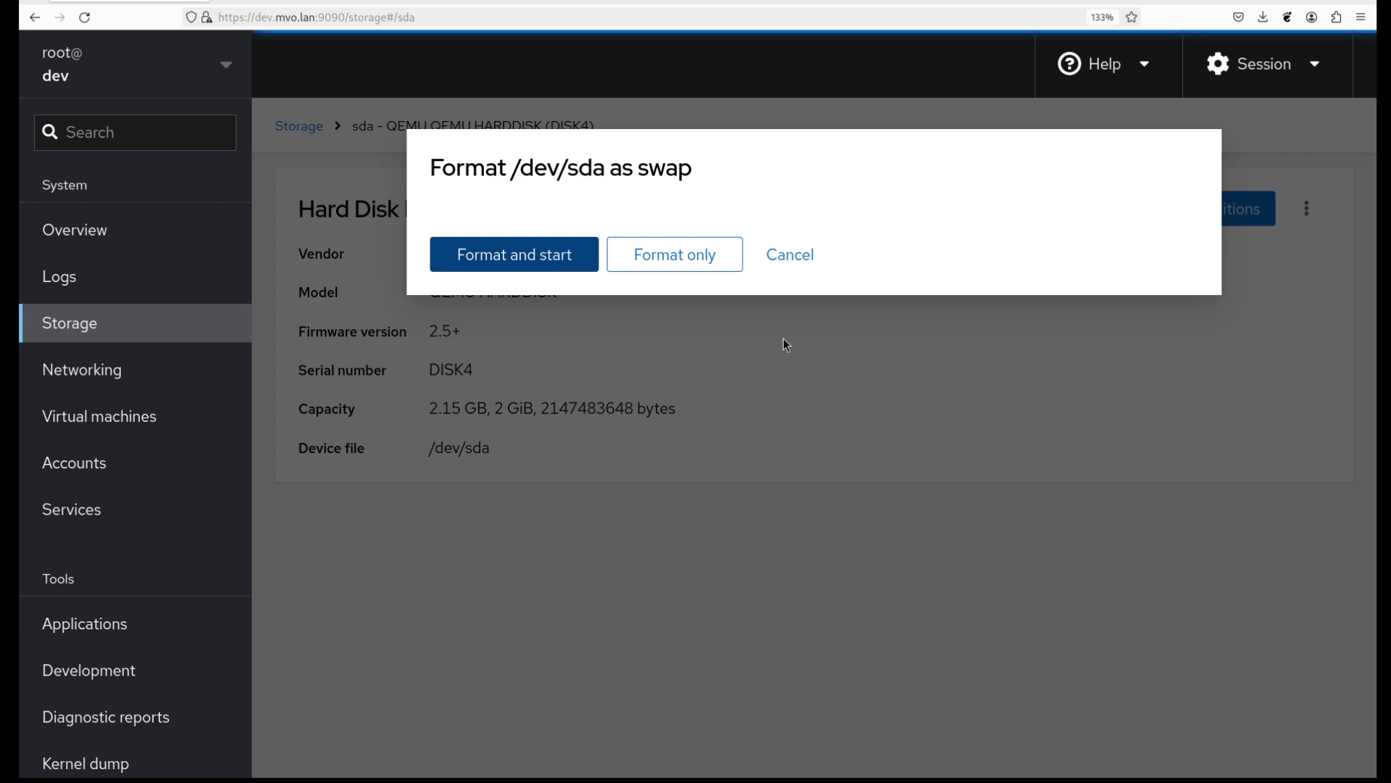
pyautogui.click(553, 261)
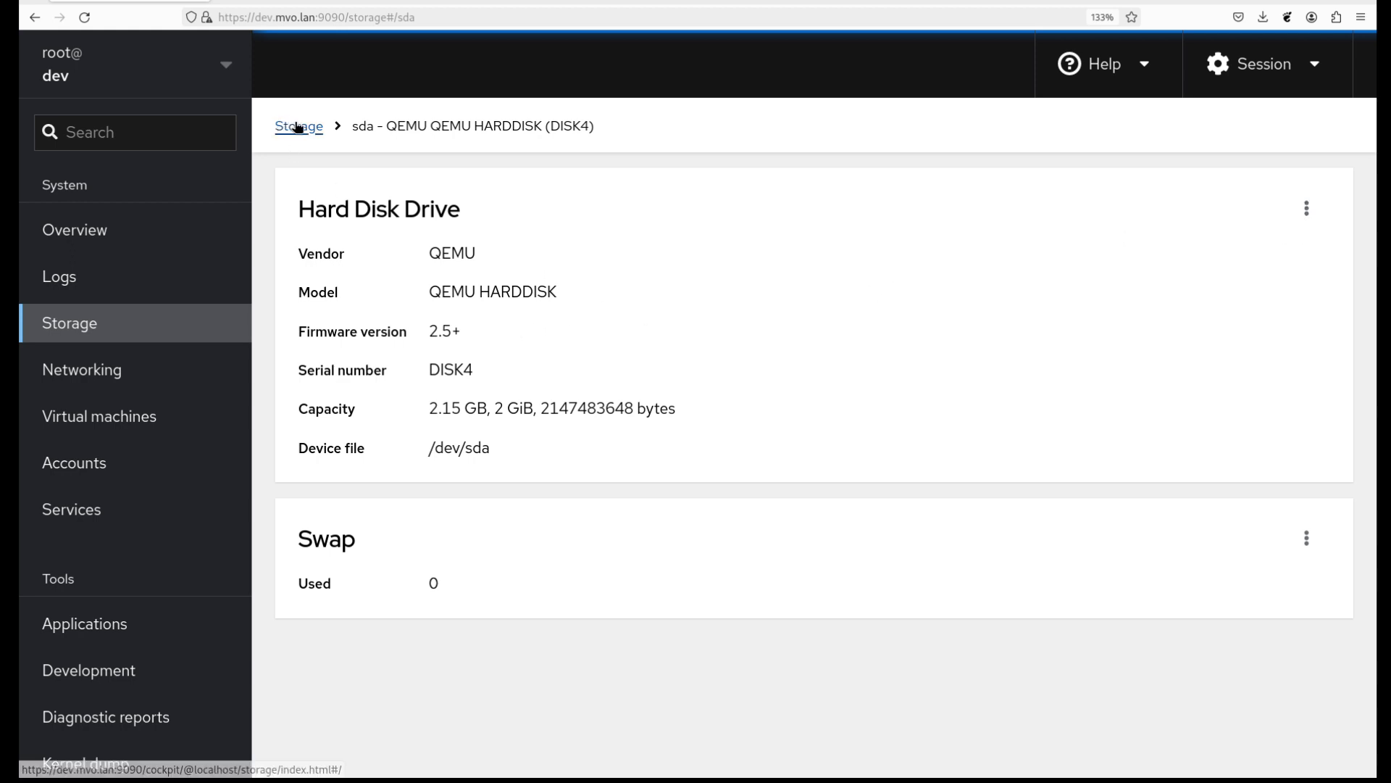
# Step: Erase the swap from /dev/sda without overwriting data with zeros, and initialize the disk with a GPT partition table
pyautogui.click(1308, 210)
pyautogui.click(1302, 247)
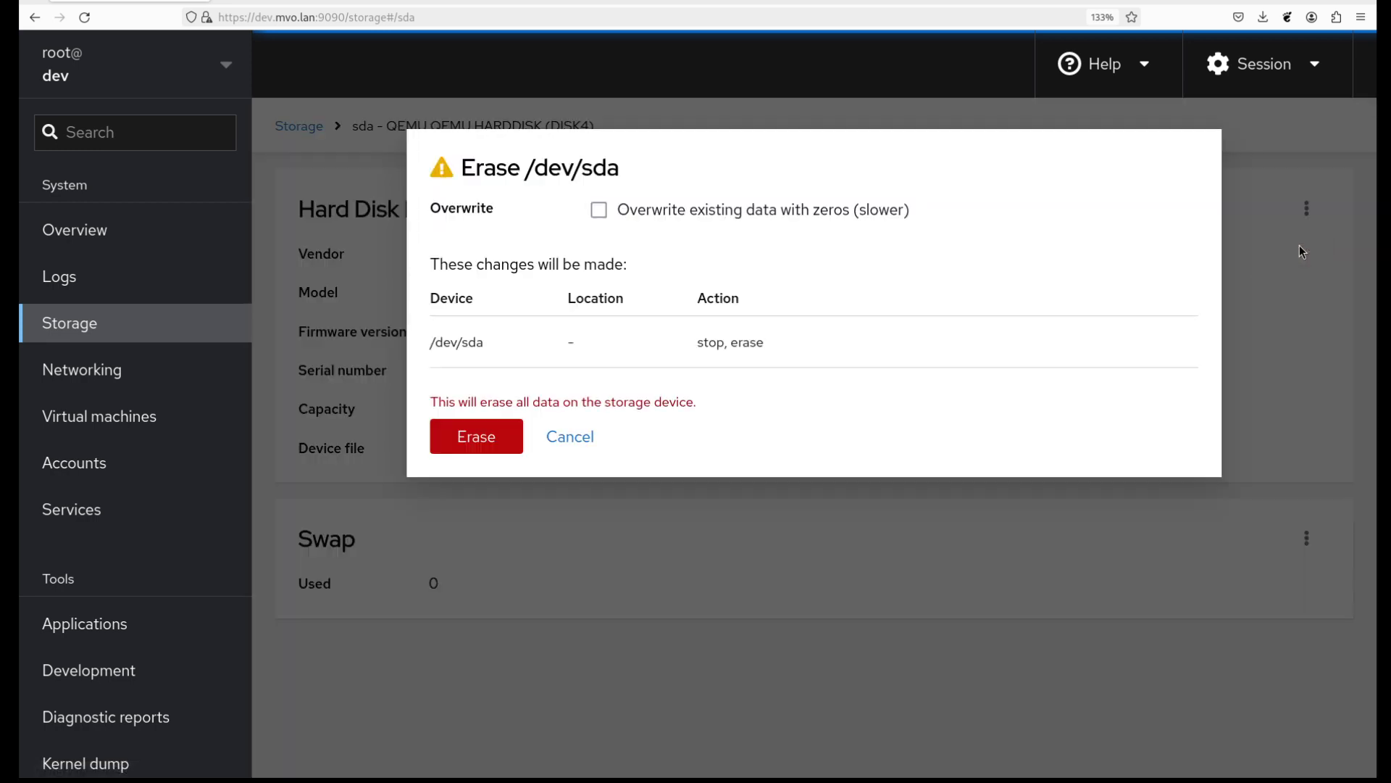
pyautogui.click(499, 437)
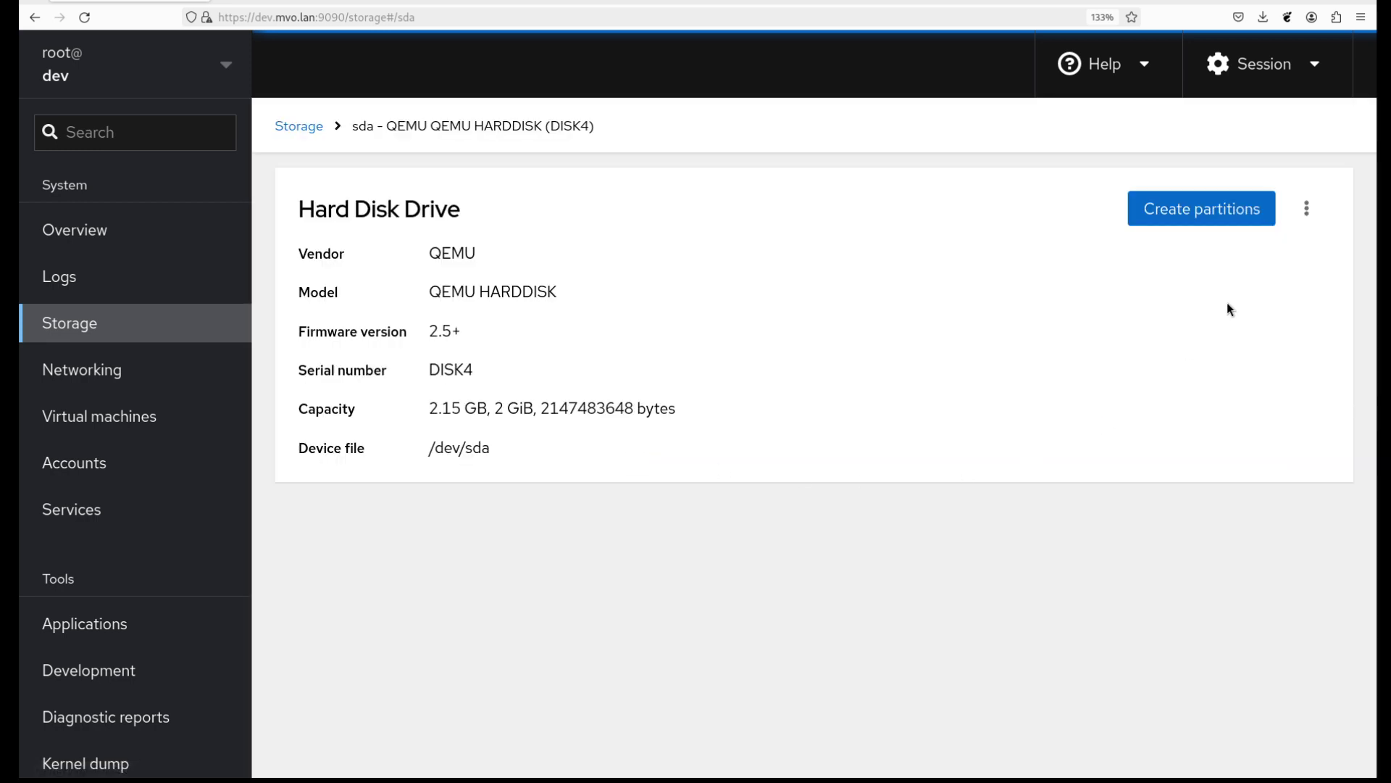
pyautogui.click(1201, 208)
pyautogui.click(540, 282)
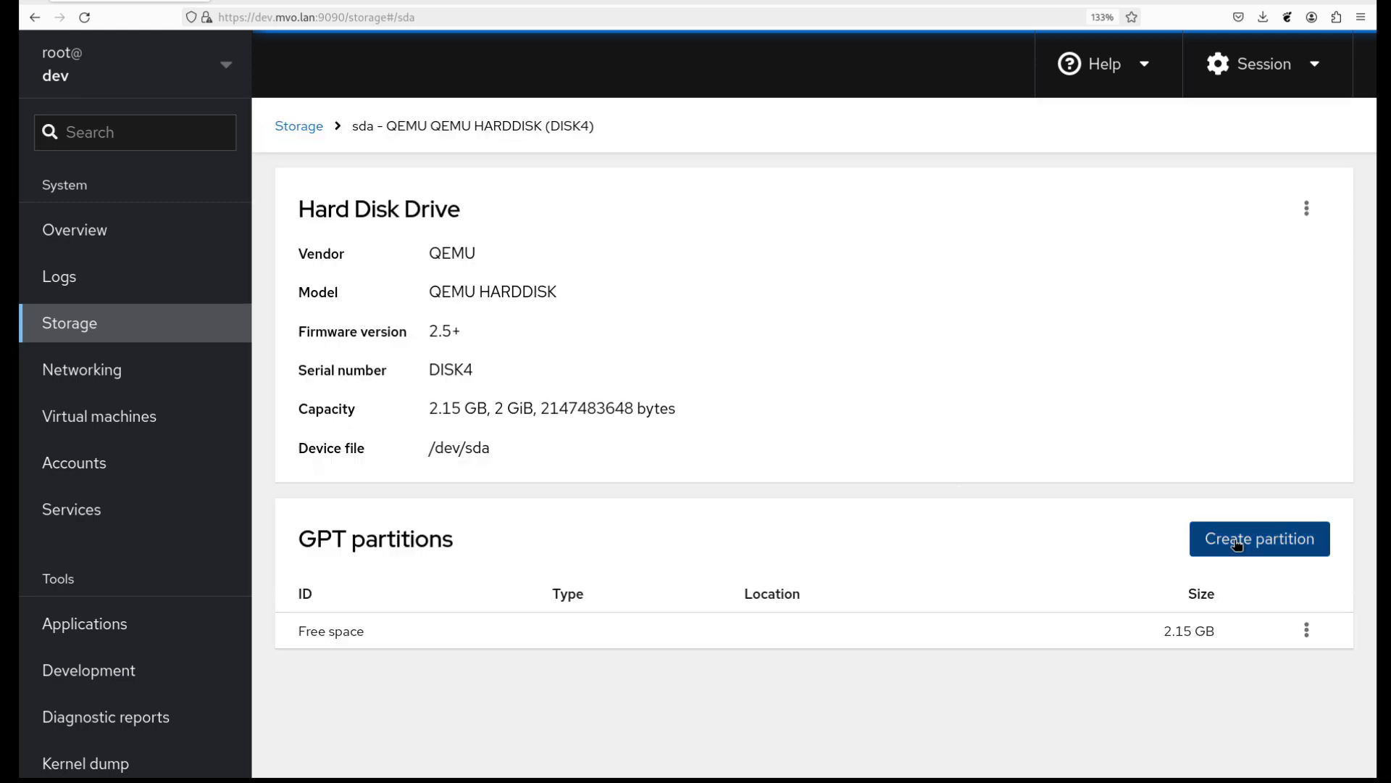
# Step: Create and mount an unencrypted 2147 MB BTRFS partition on /dev/sda with mount point /bar
pyautogui.click(1261, 542)
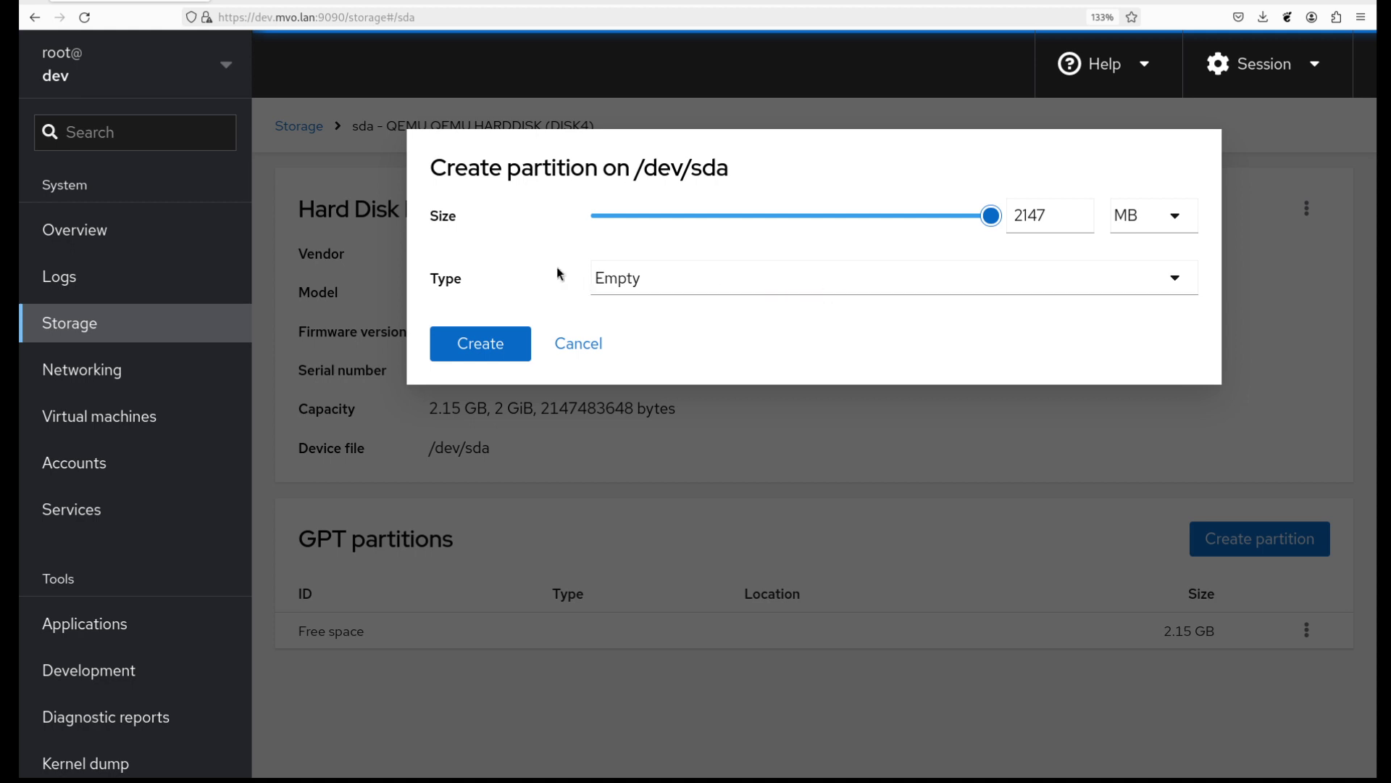
pyautogui.click(802, 286)
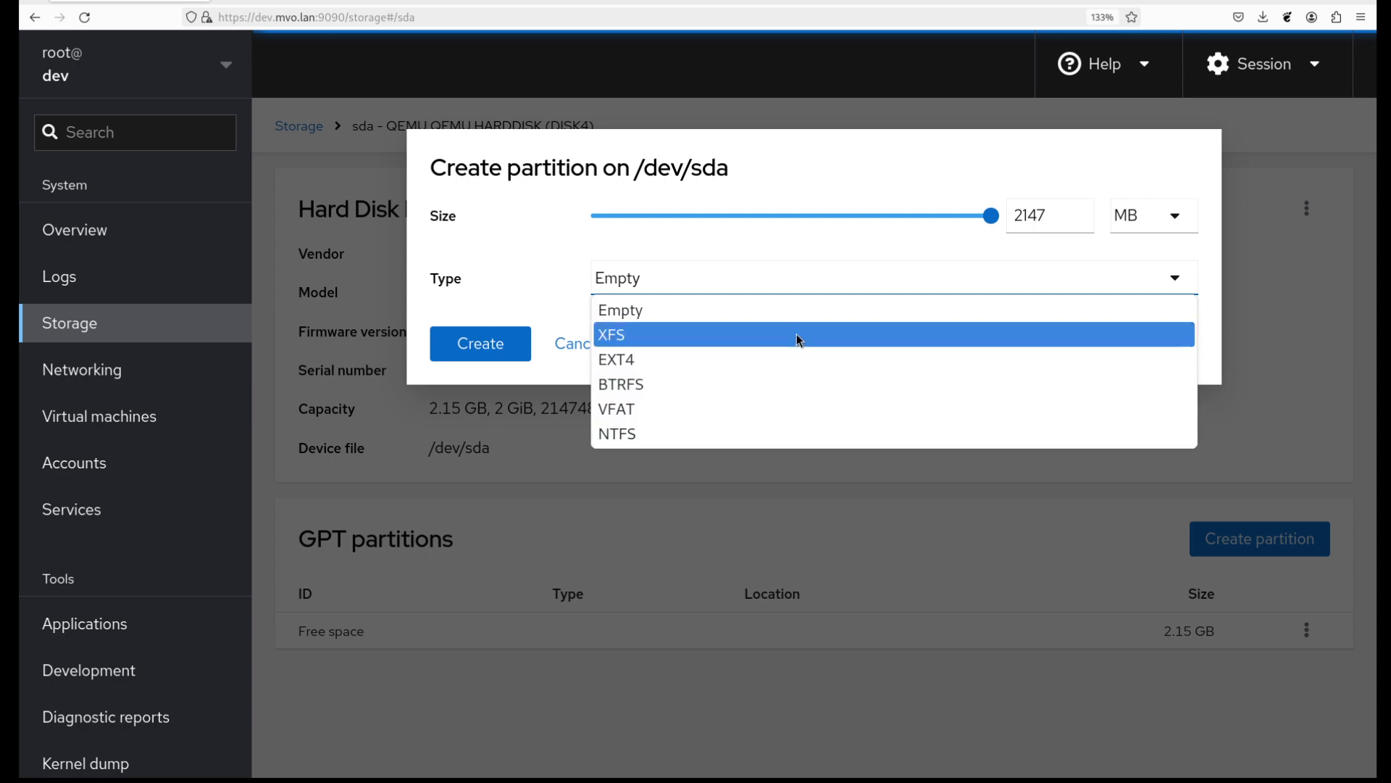
pyautogui.click(836, 383)
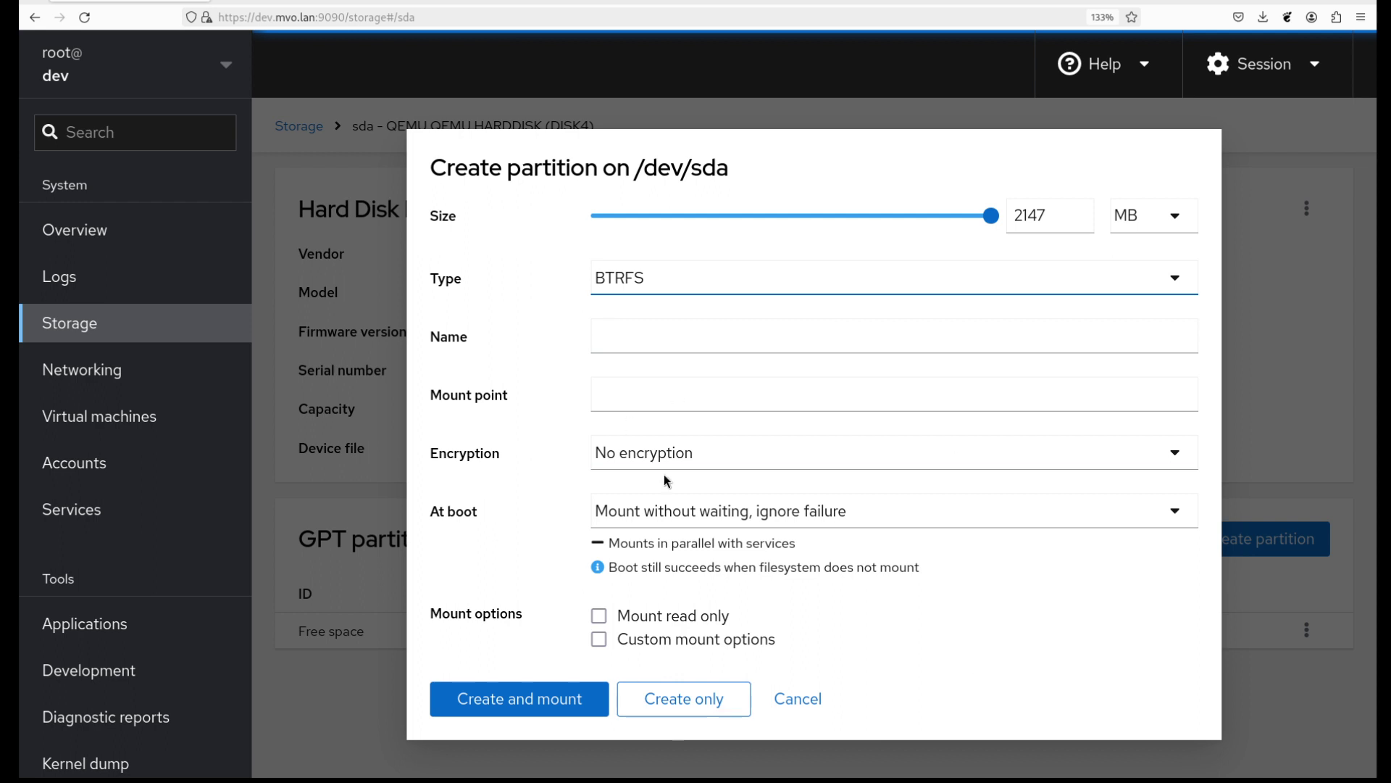
pyautogui.click(689, 401)
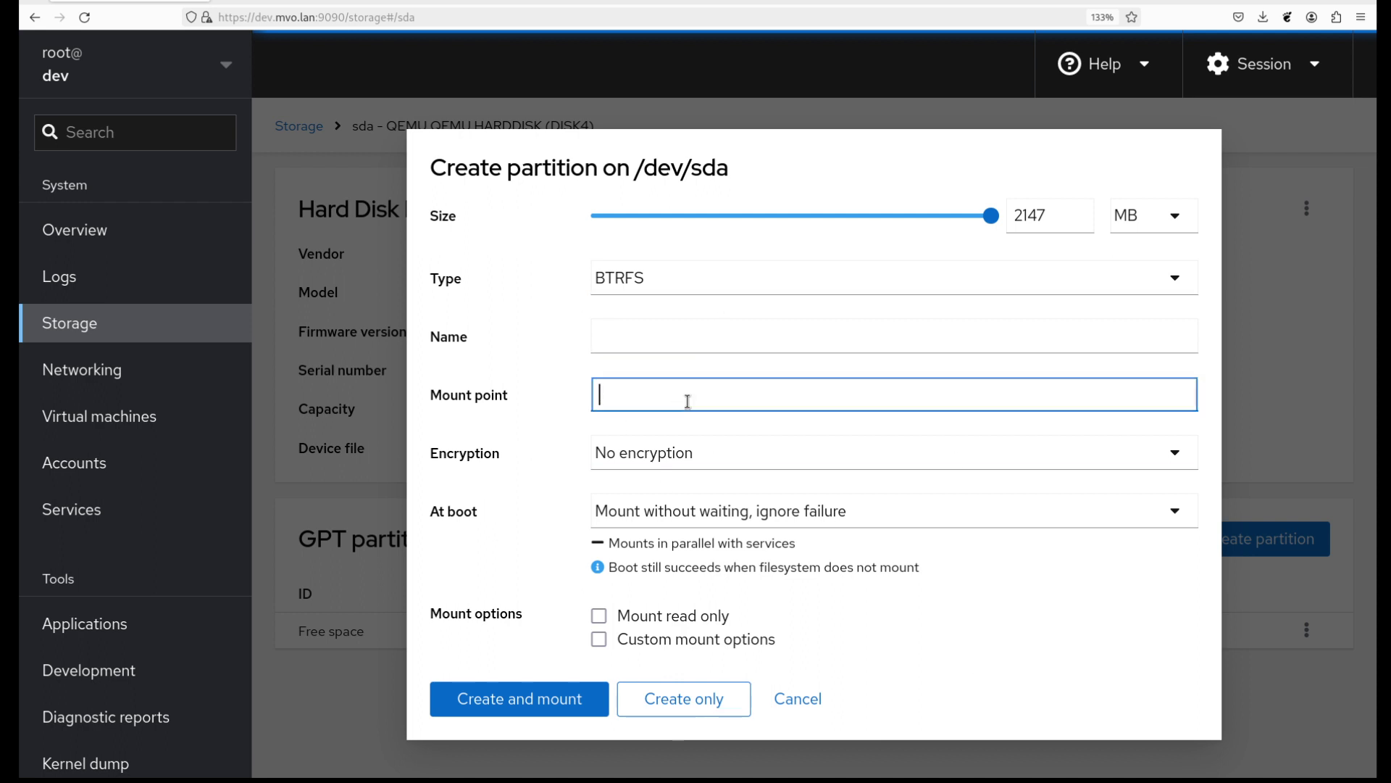
pyautogui.write('/bar')
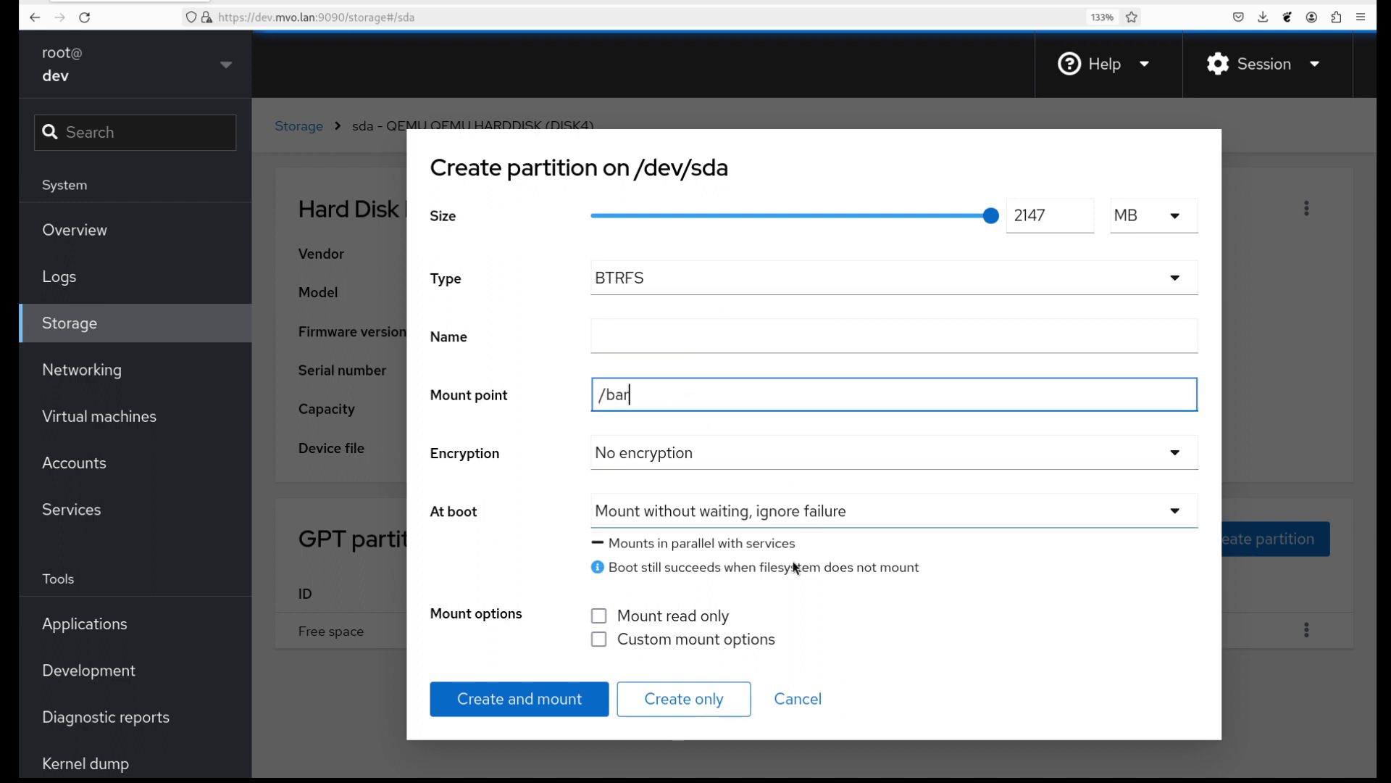
pyautogui.click(574, 698)
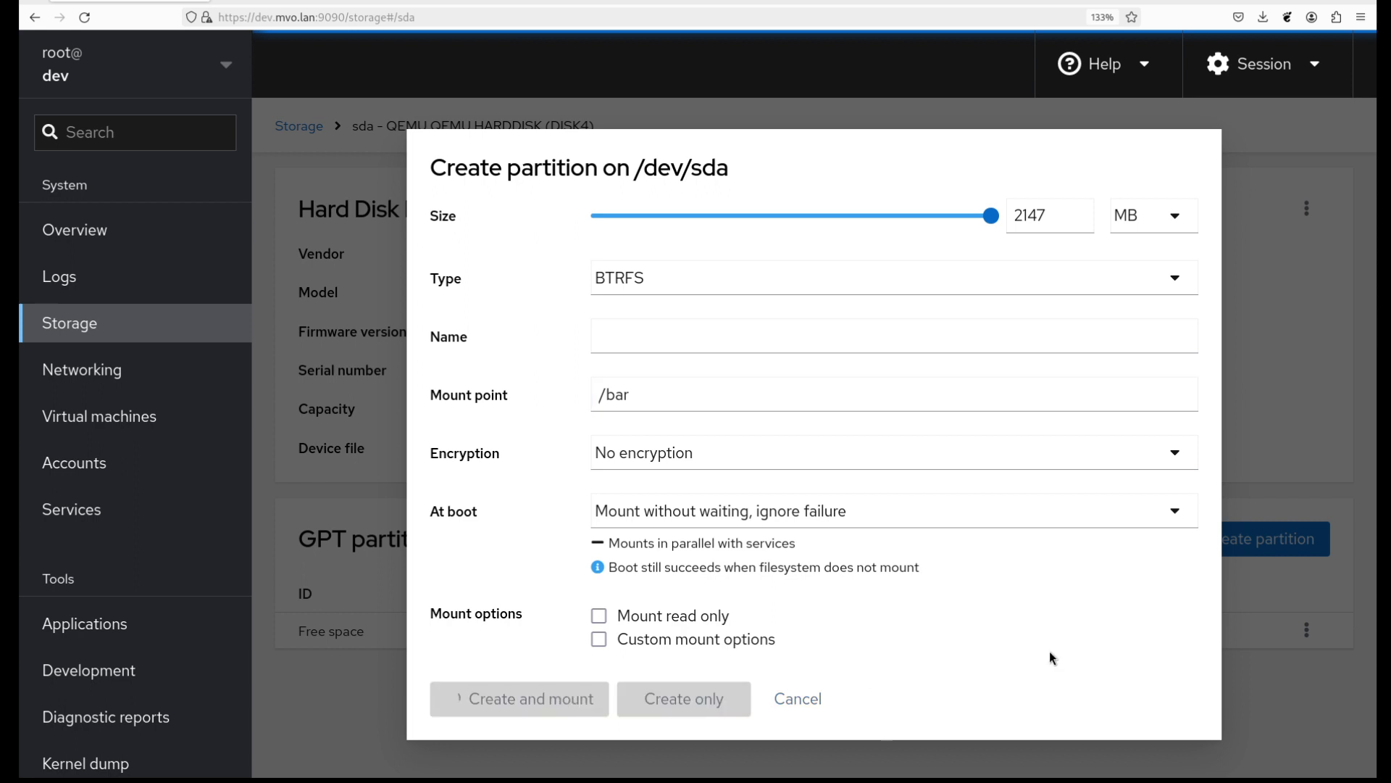